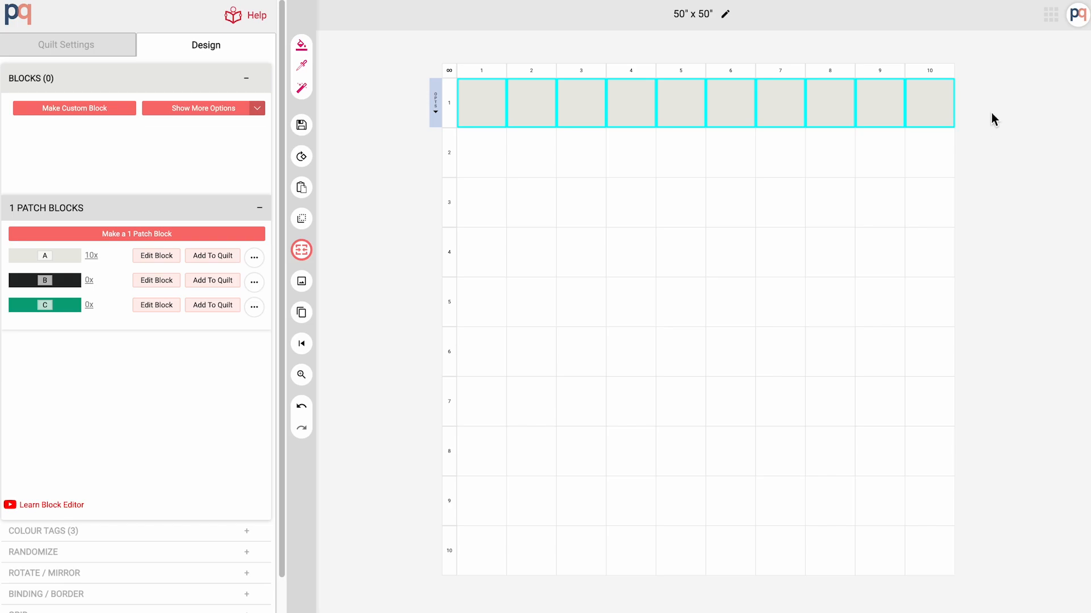
Fill quilt row 2 with one-patch block B and row 3 with one-patch block C.
click(367, 158)
click(448, 168)
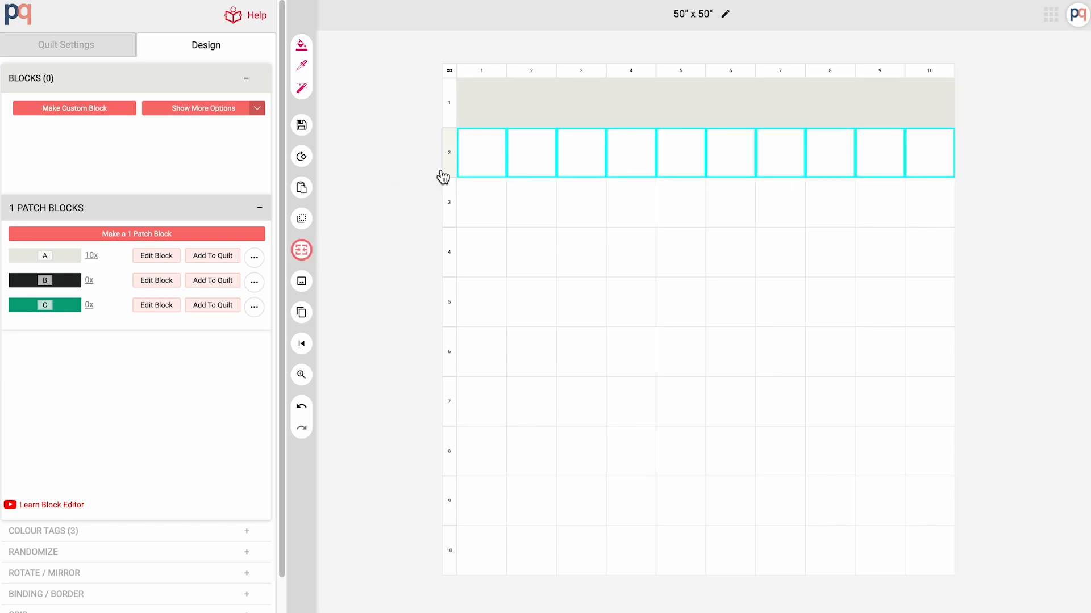
click(212, 282)
click(353, 263)
click(453, 211)
click(230, 307)
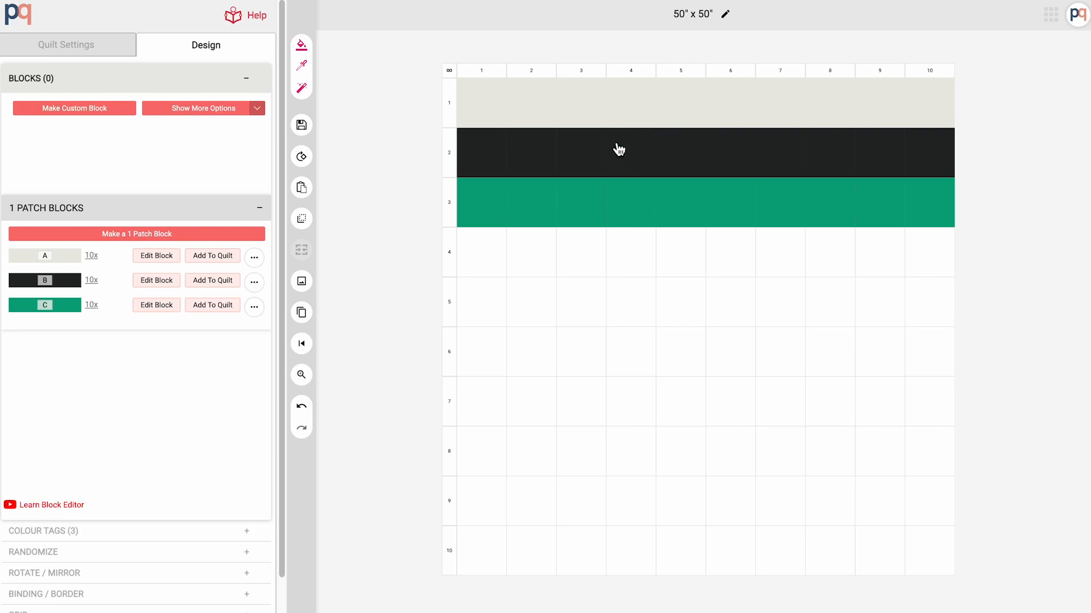
Start a new 1 Colour Stop ombre in the Ombre Maker of the colour tags.
click(248, 83)
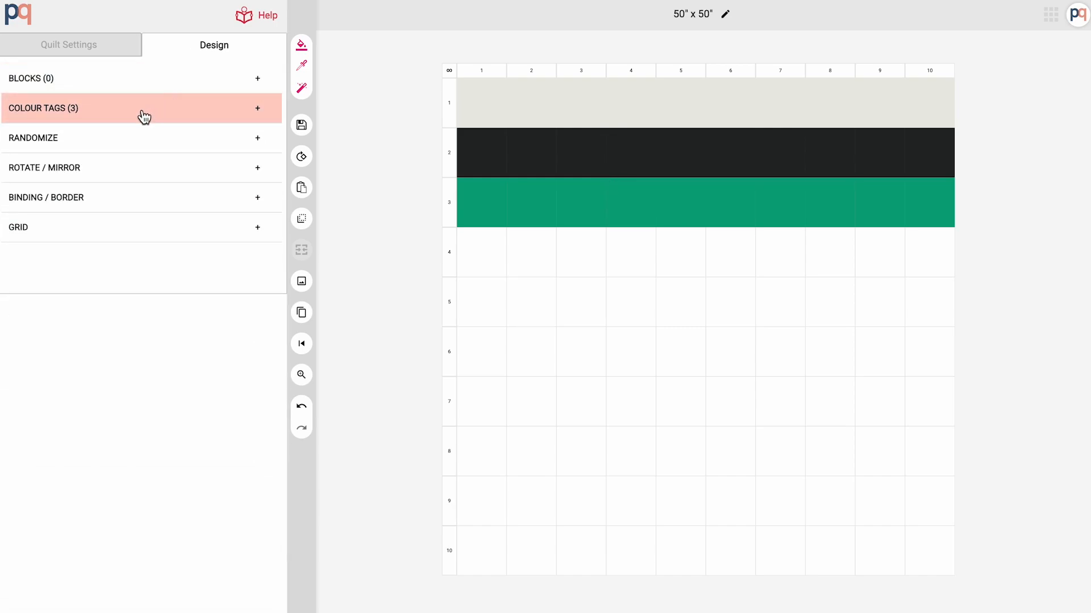
click(143, 114)
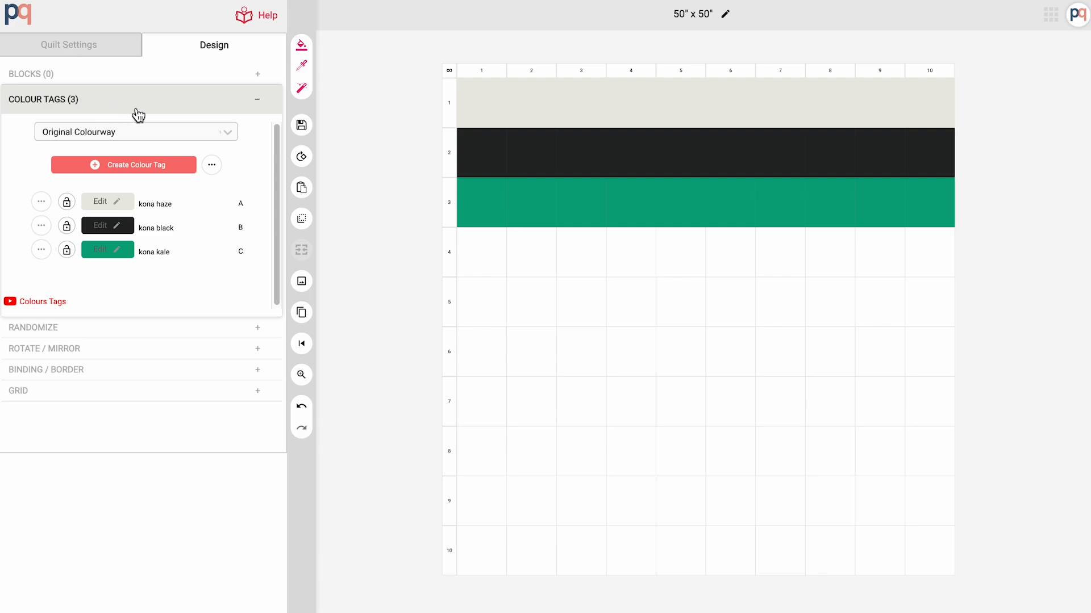
click(212, 166)
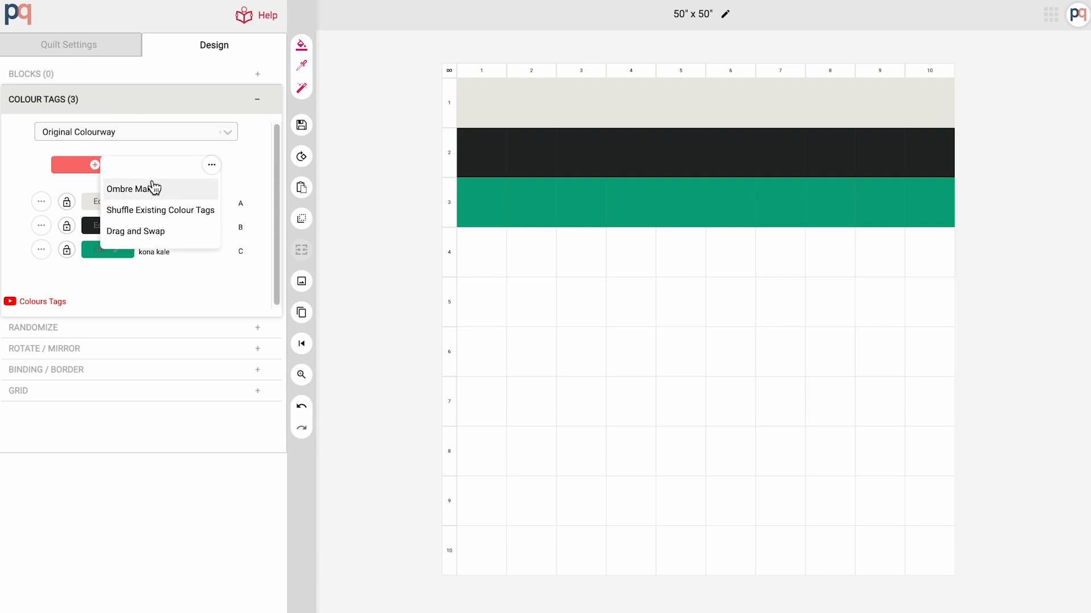
click(143, 193)
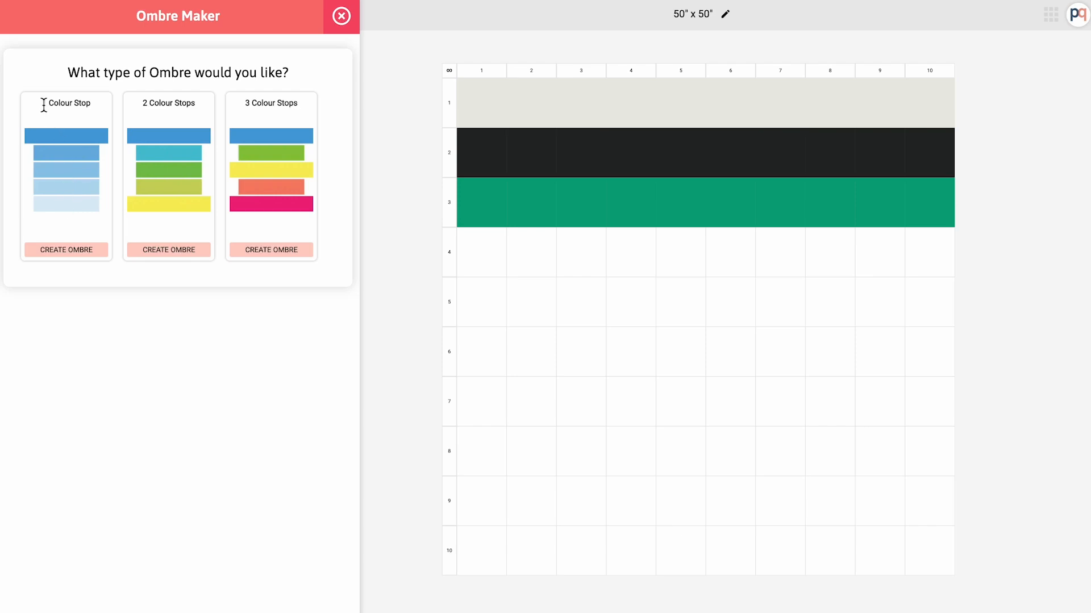
click(62, 248)
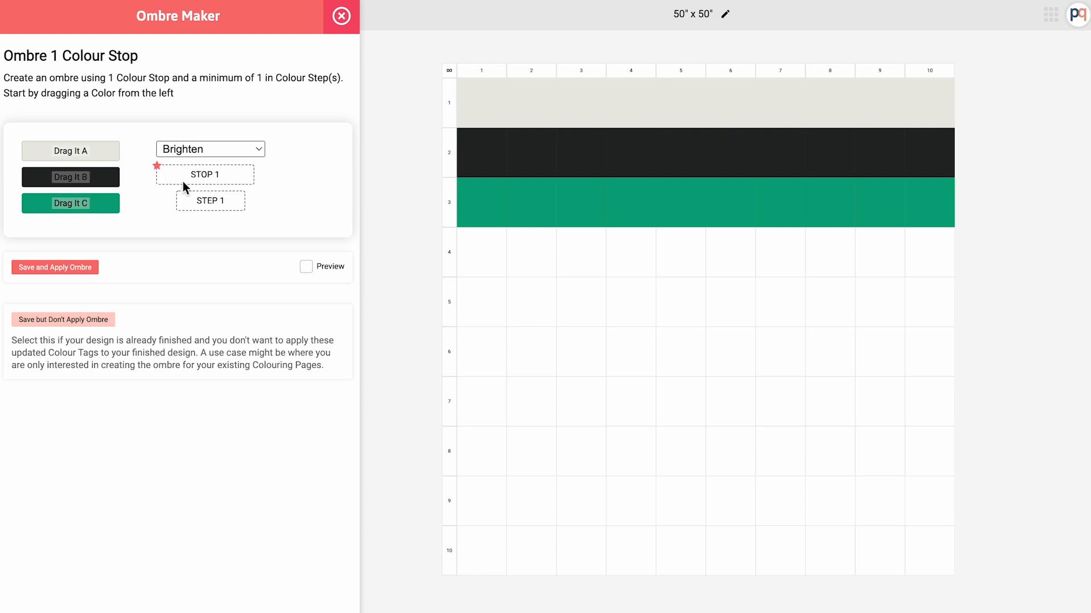
Assign colour A as Stop 1 of the ombre, with B and C as its colour steps.
drag(97, 151, 191, 182)
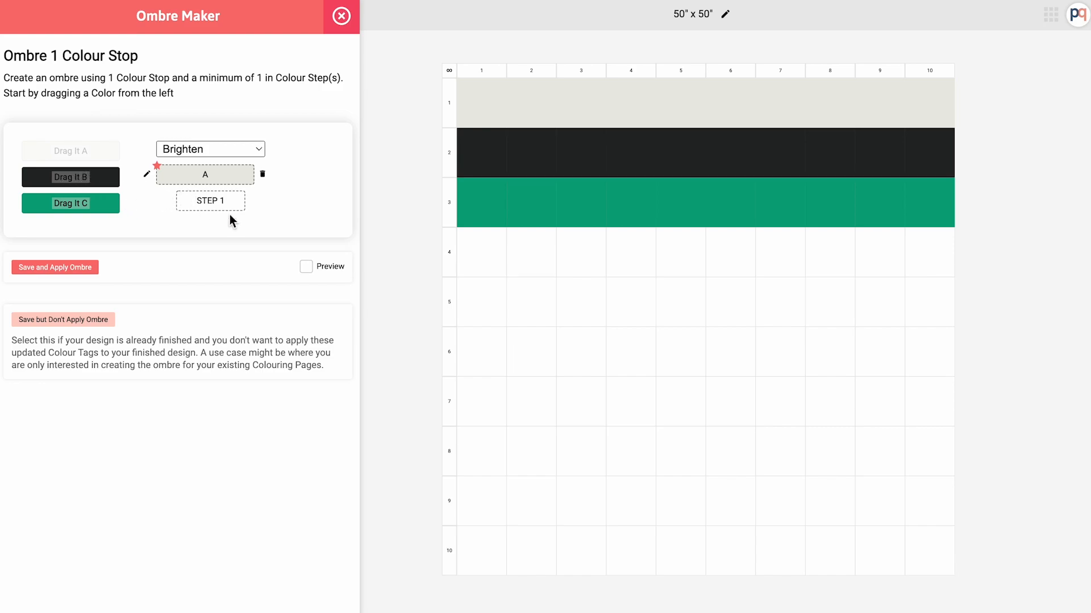
drag(52, 181, 187, 204)
drag(48, 205, 197, 233)
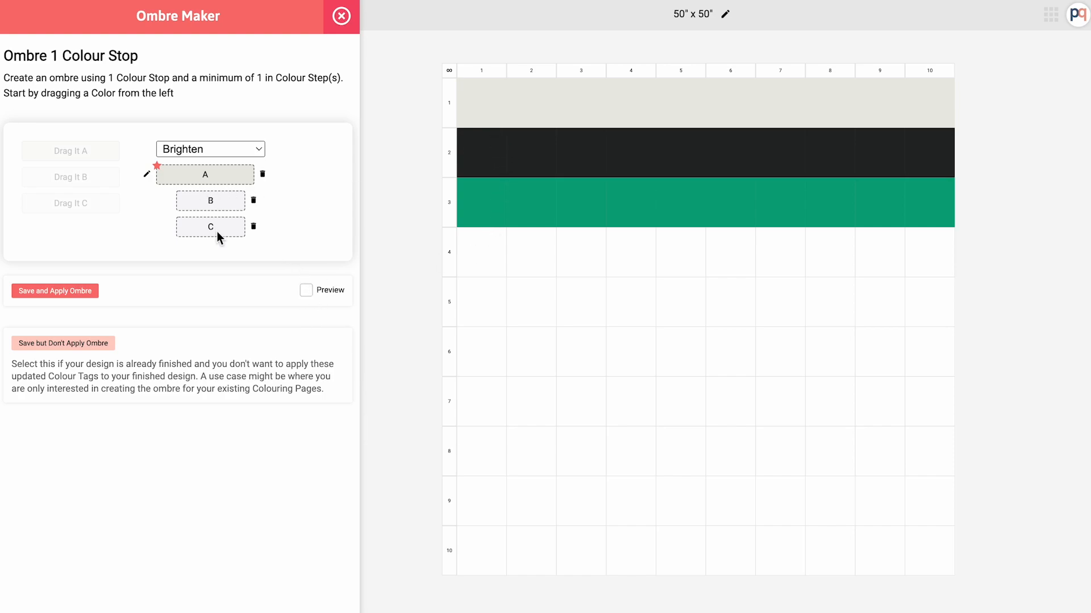
Preview the ombre on the quilt and set its type to Darken.
click(309, 295)
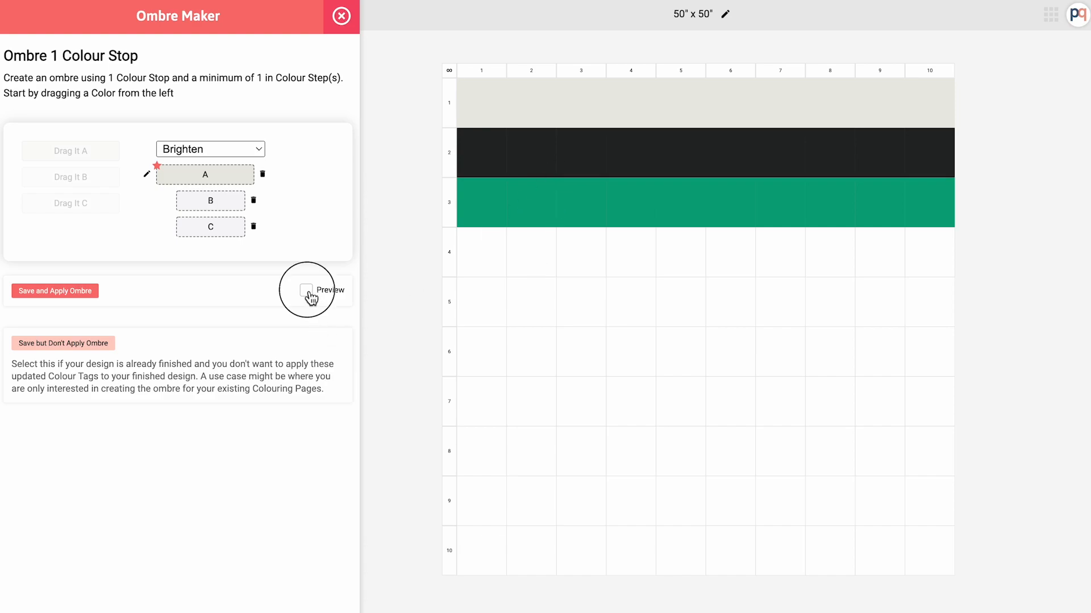
click(214, 150)
click(208, 172)
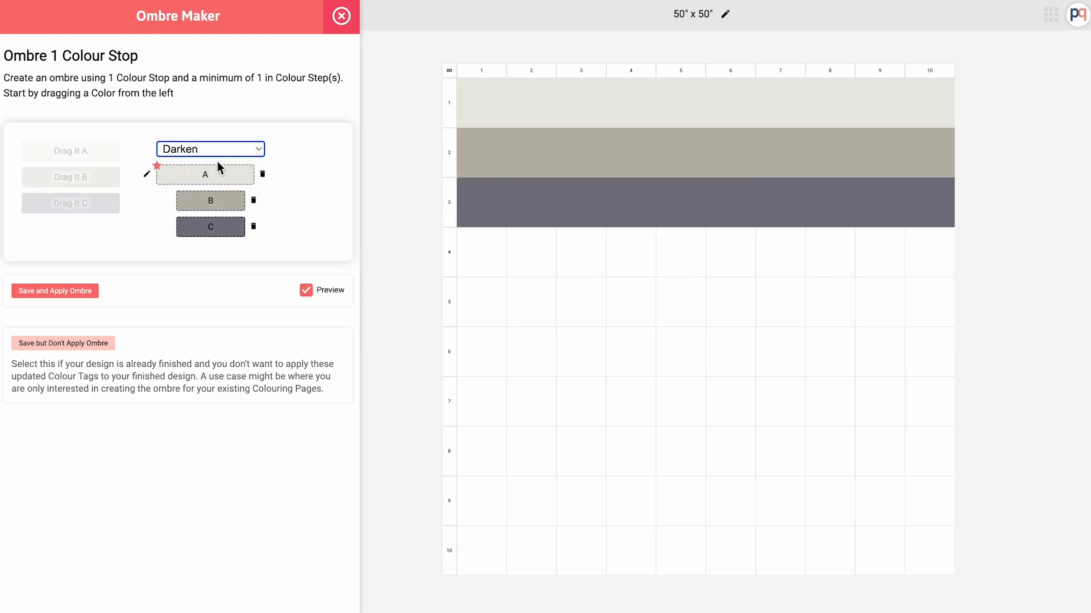
Change the colour of stop A to Kona Sunny, save and apply the ombre, and leave the Ombre Maker.
click(146, 174)
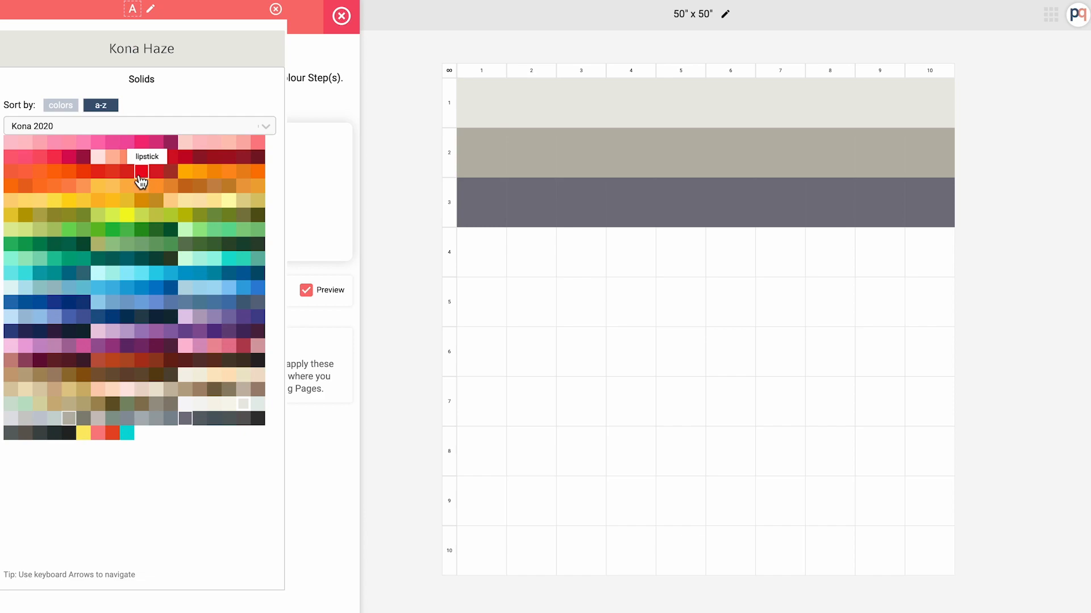
click(182, 174)
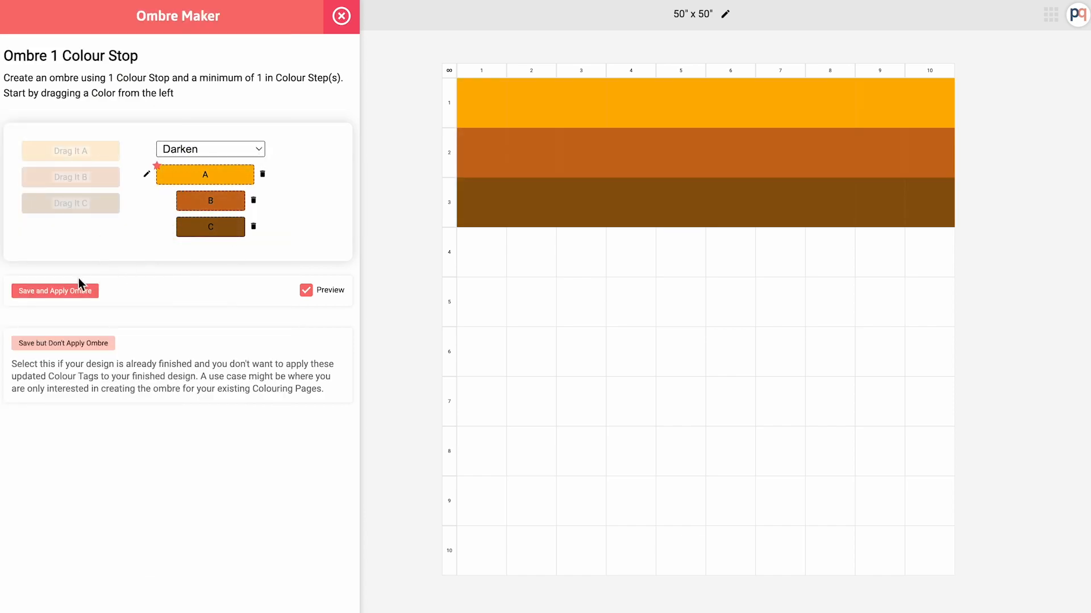
click(52, 292)
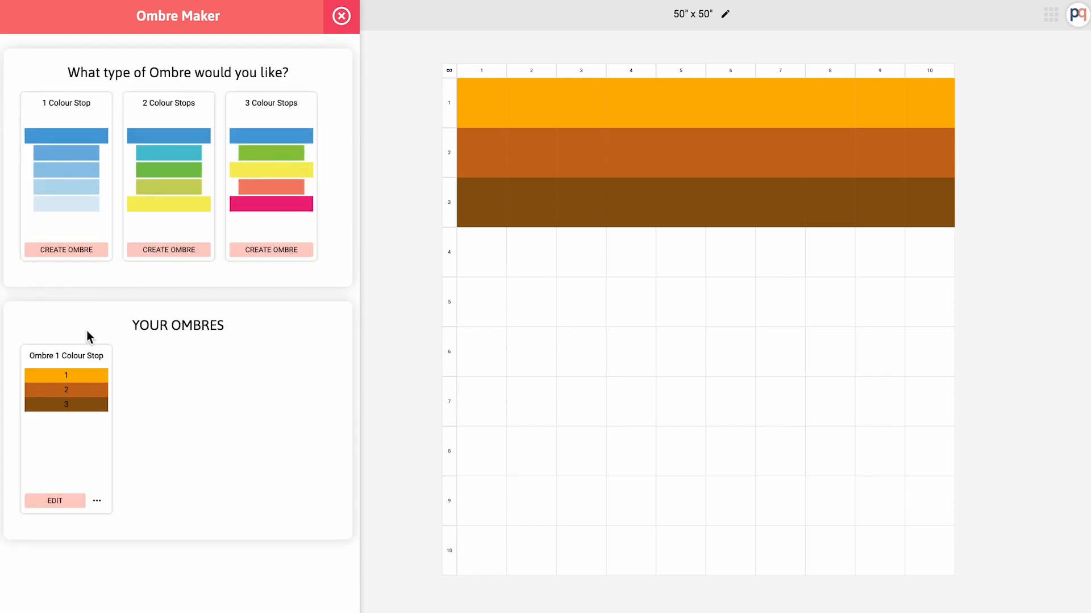
click(343, 16)
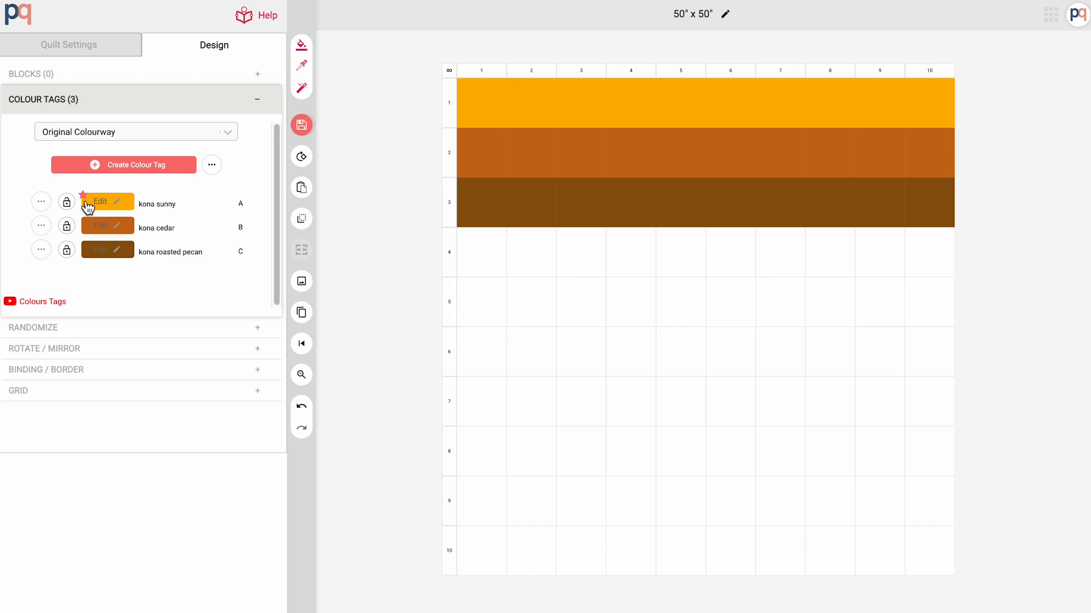
Change colour tag A to Kona Acid Lime and randomize the quilt colours several times to test the ombre.
click(115, 210)
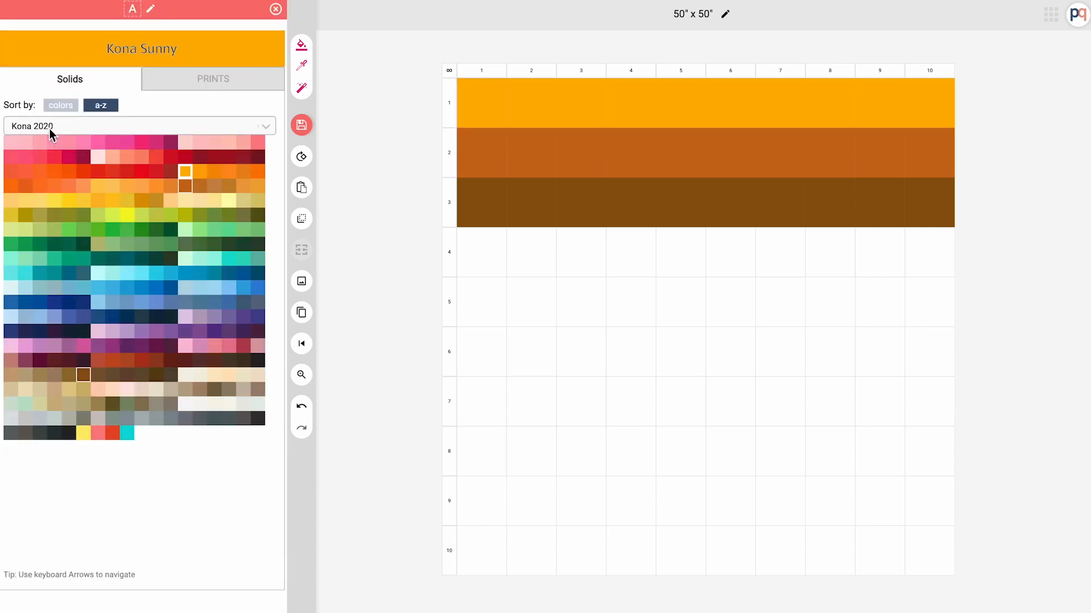
click(126, 221)
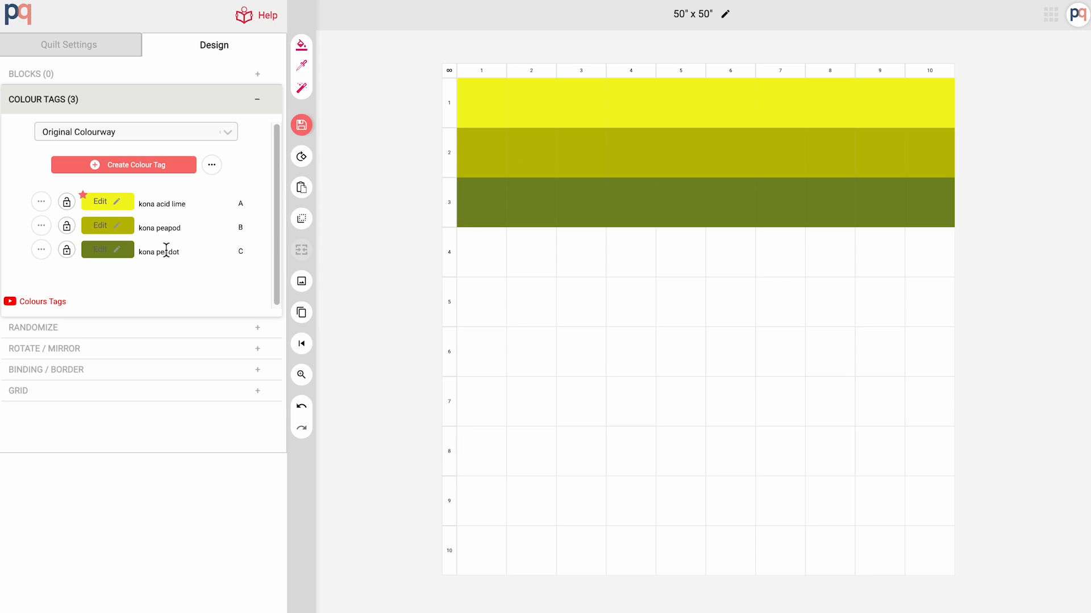
click(302, 49)
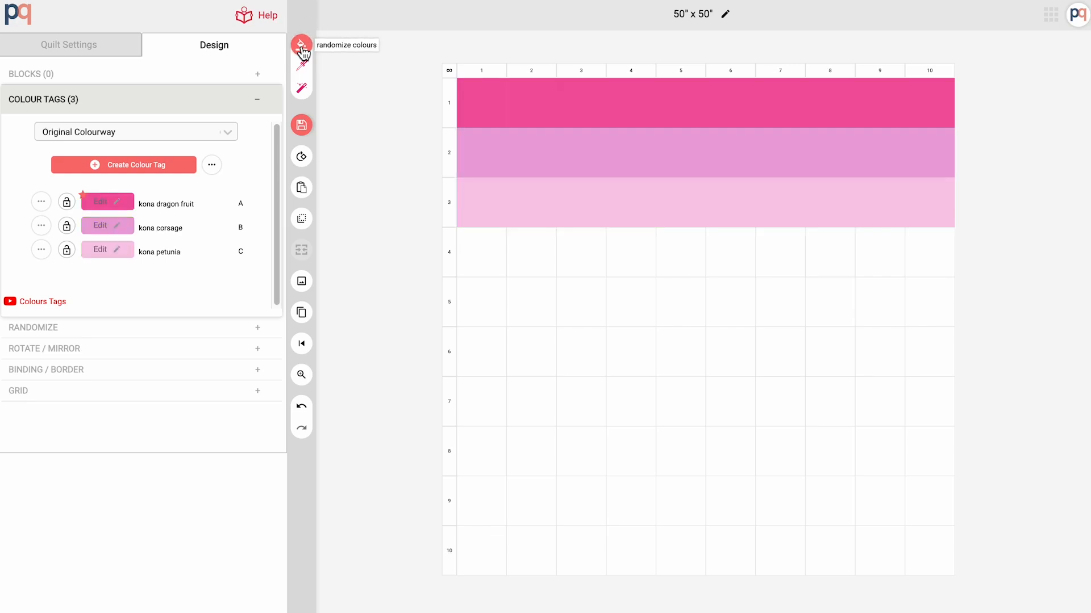
click(302, 48)
click(302, 50)
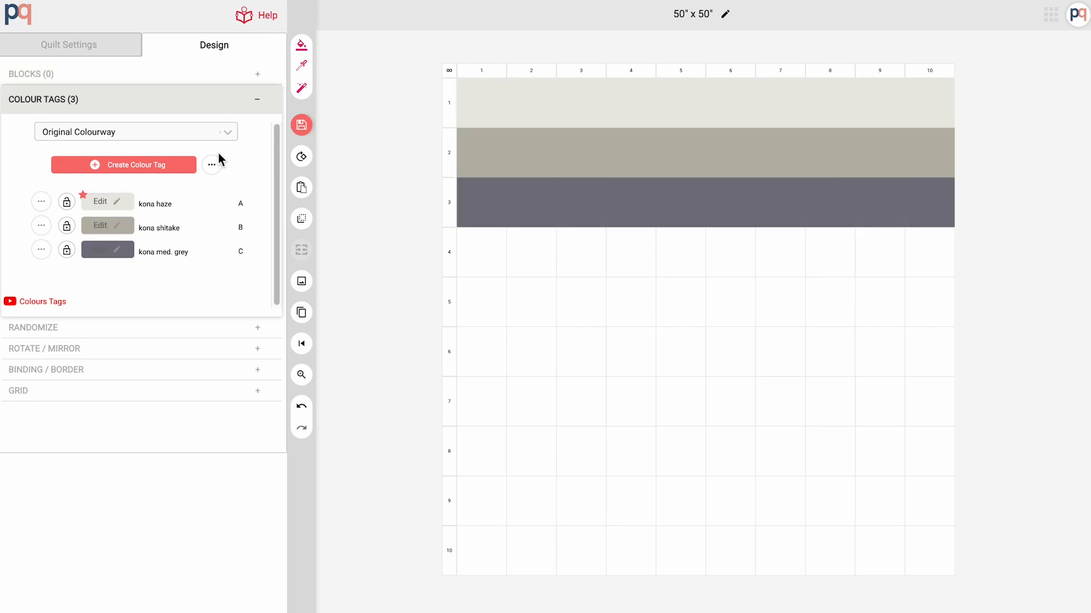
Recolour tag A, the ombre's colour stop, as Kona Coffee.
click(121, 210)
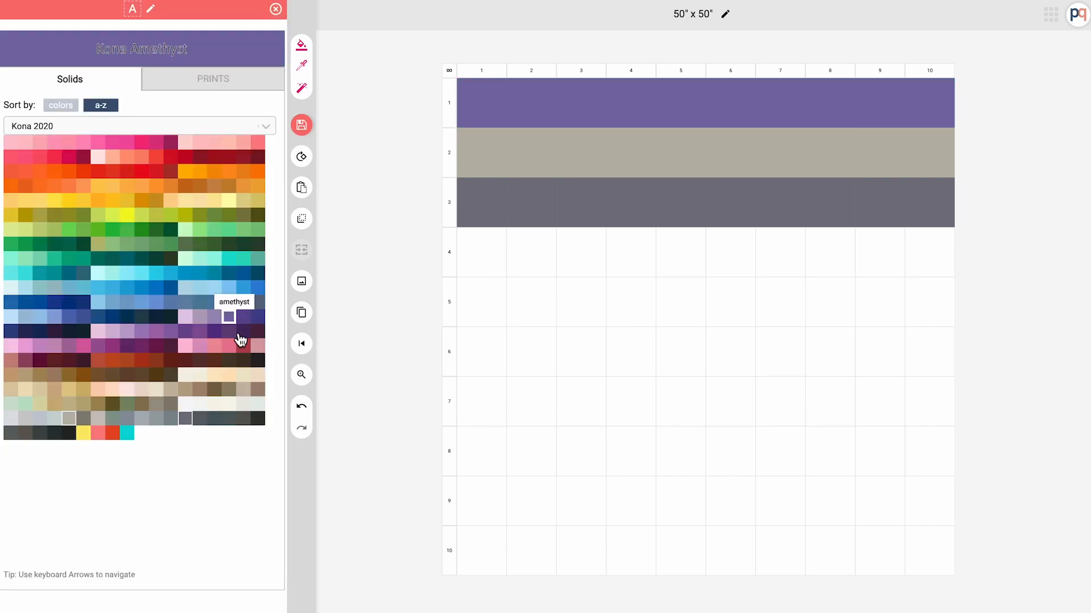
click(243, 363)
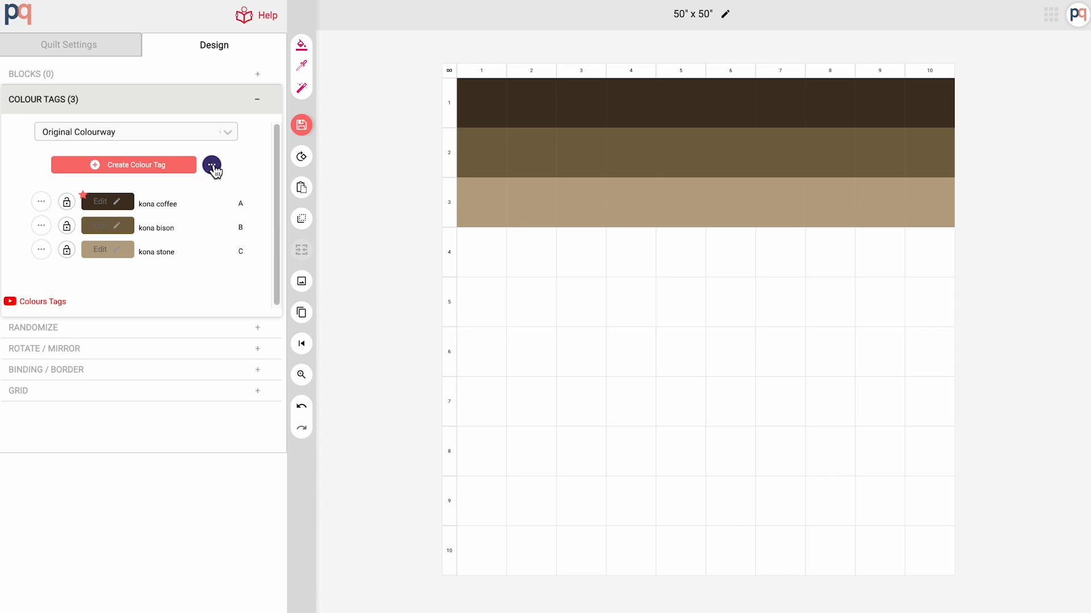
Create four additional colour tags, D to G, and randomize the quilt colours with the block list open.
click(155, 173)
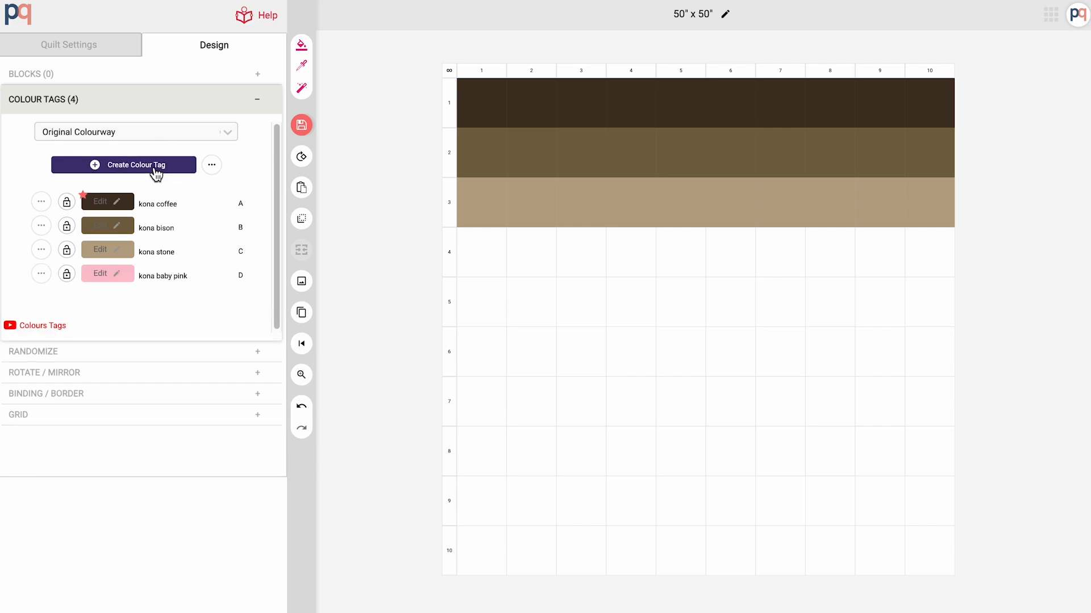
click(156, 173)
click(156, 173)
click(156, 173)
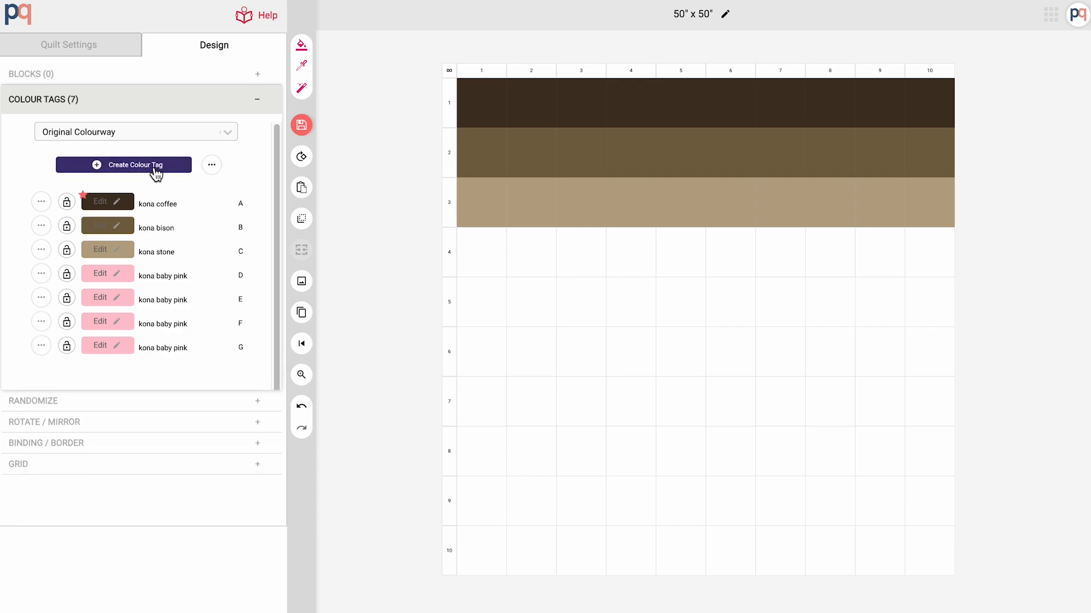
click(177, 76)
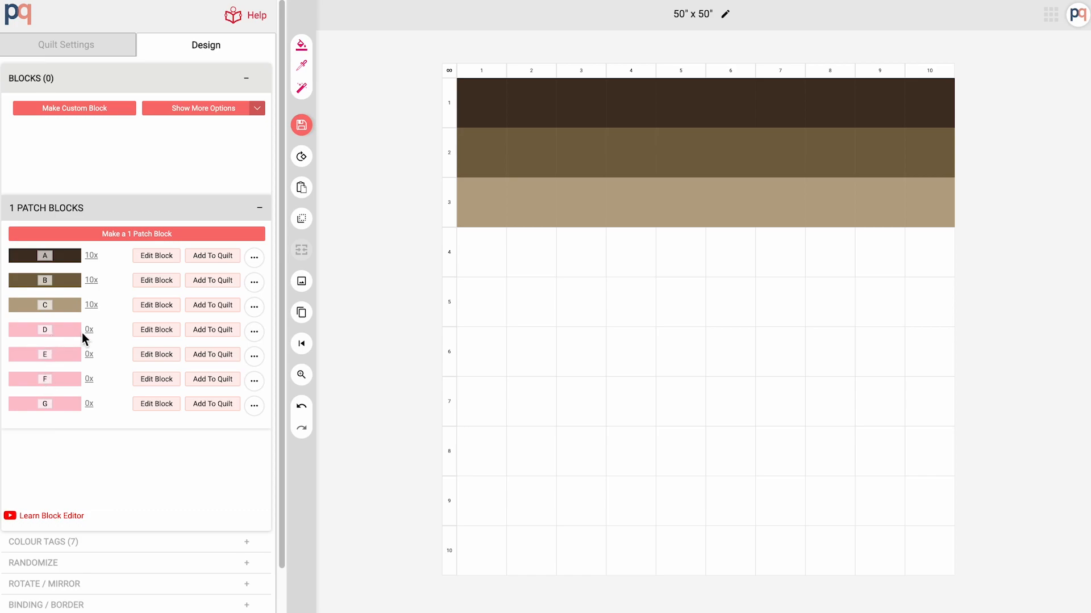
click(306, 50)
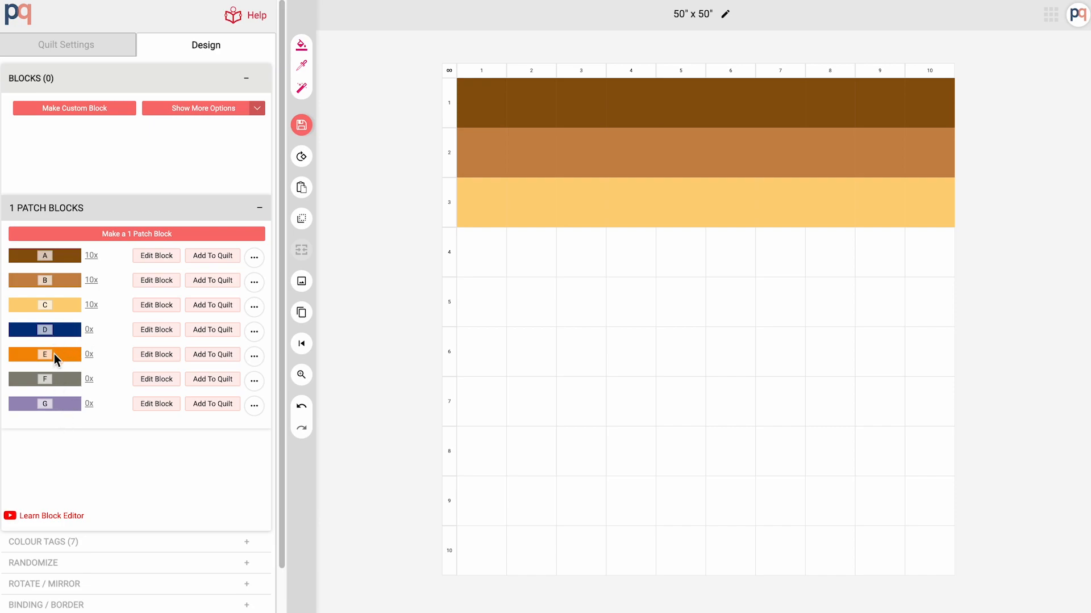
Fill quilt rows 5, 6, 7 and 8 with one-patch blocks D, E, F and G respectively.
click(447, 304)
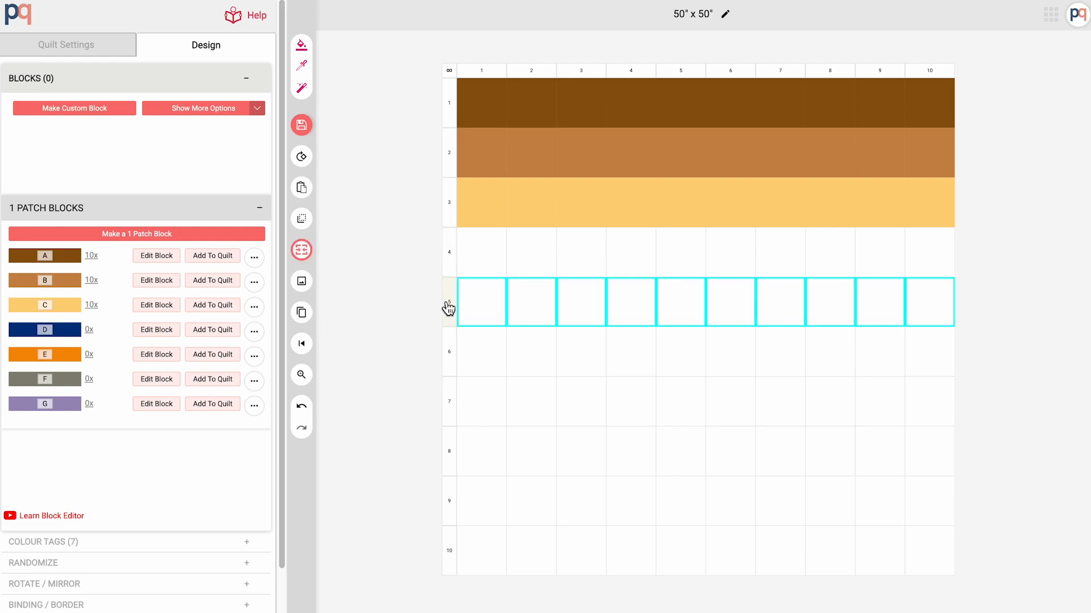
click(210, 335)
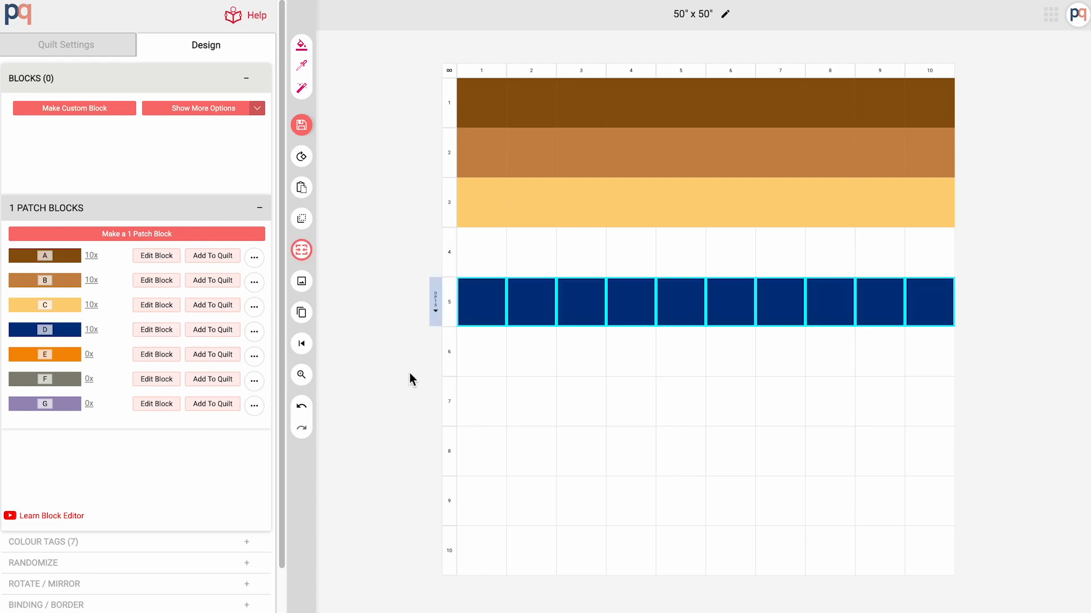
click(448, 355)
click(209, 356)
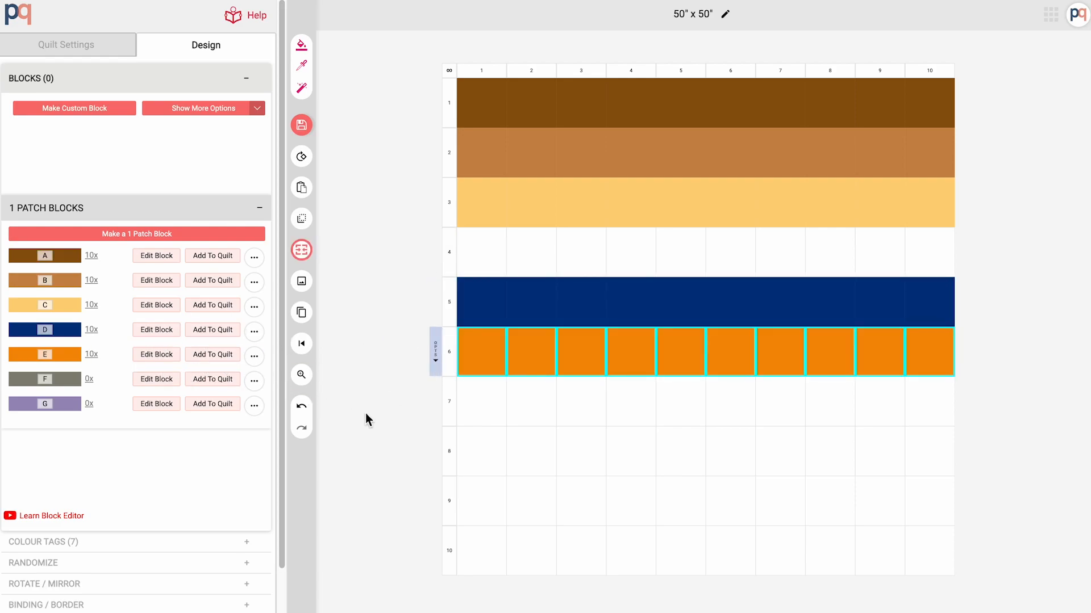
click(448, 401)
click(211, 379)
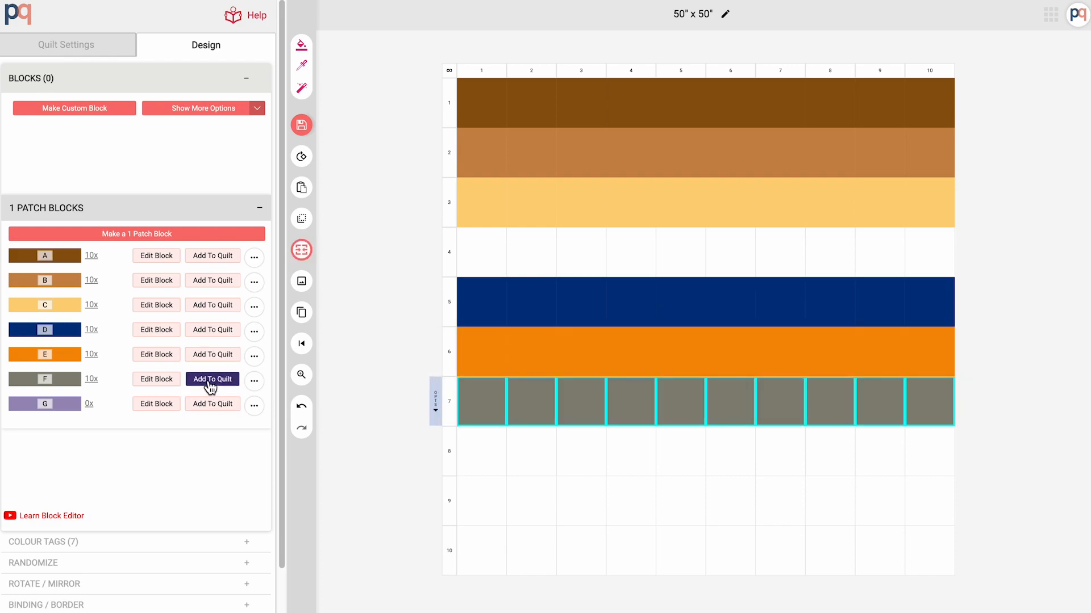
click(449, 454)
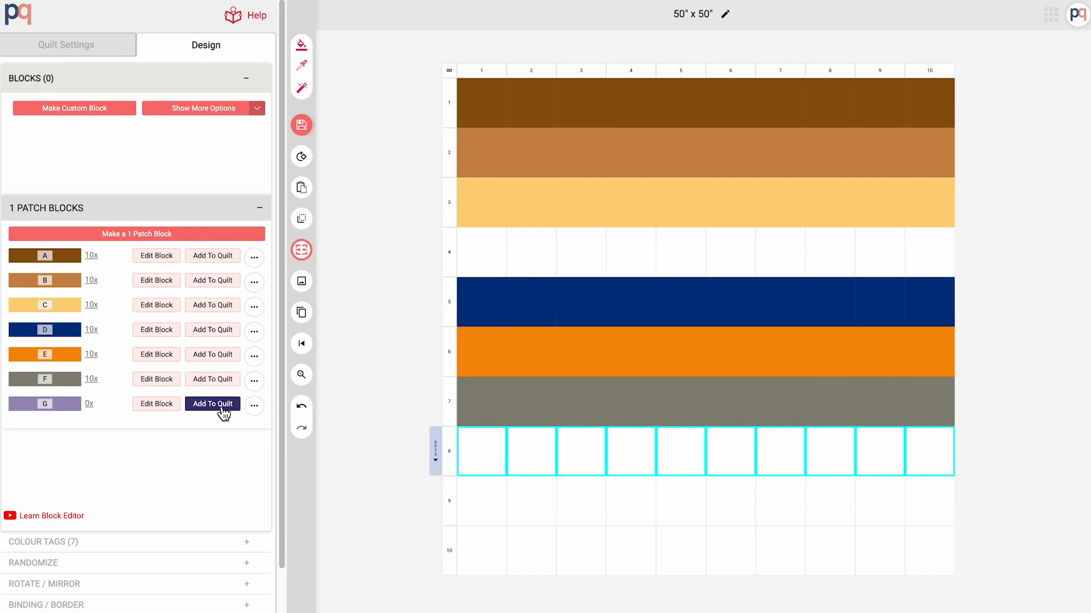
click(212, 404)
click(361, 475)
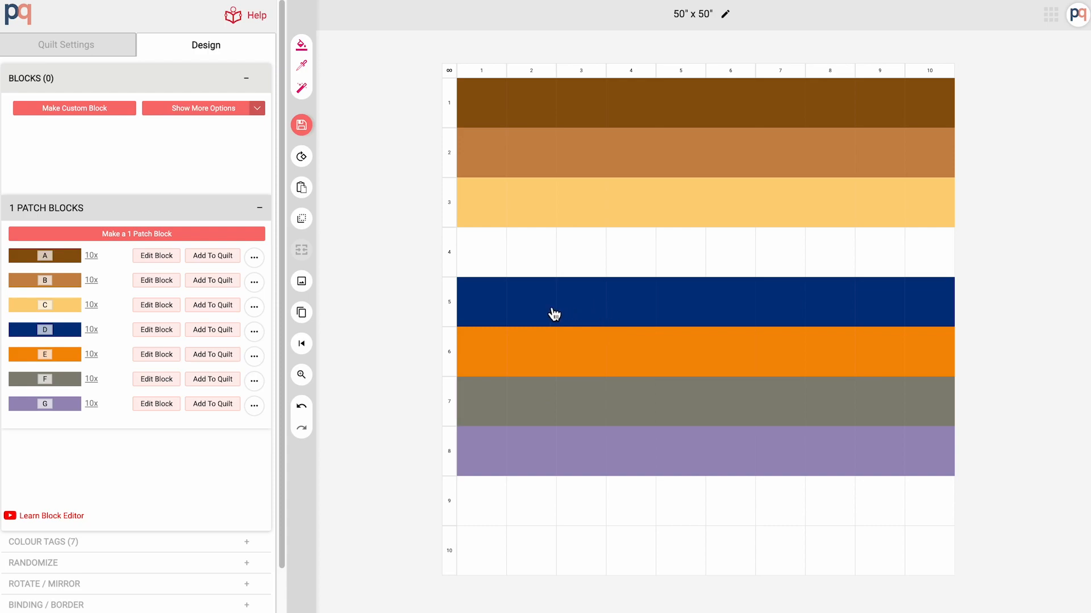
Highlight every patch of blocks D, E, F and G in the quilt together, and clear the selection.
click(91, 331)
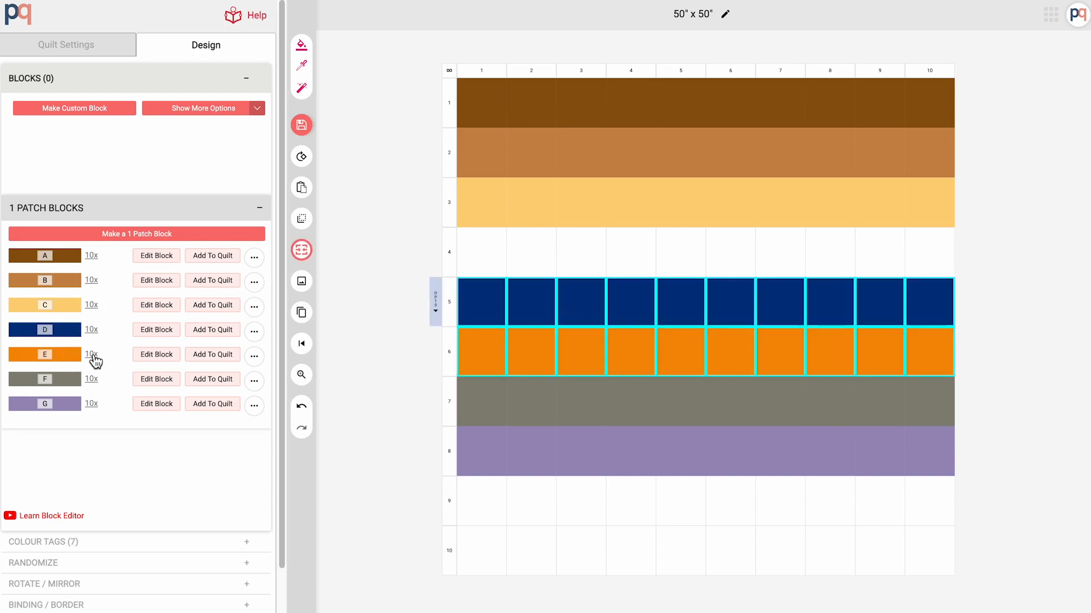
shift+click(92, 355)
shift+click(92, 379)
shift+click(91, 405)
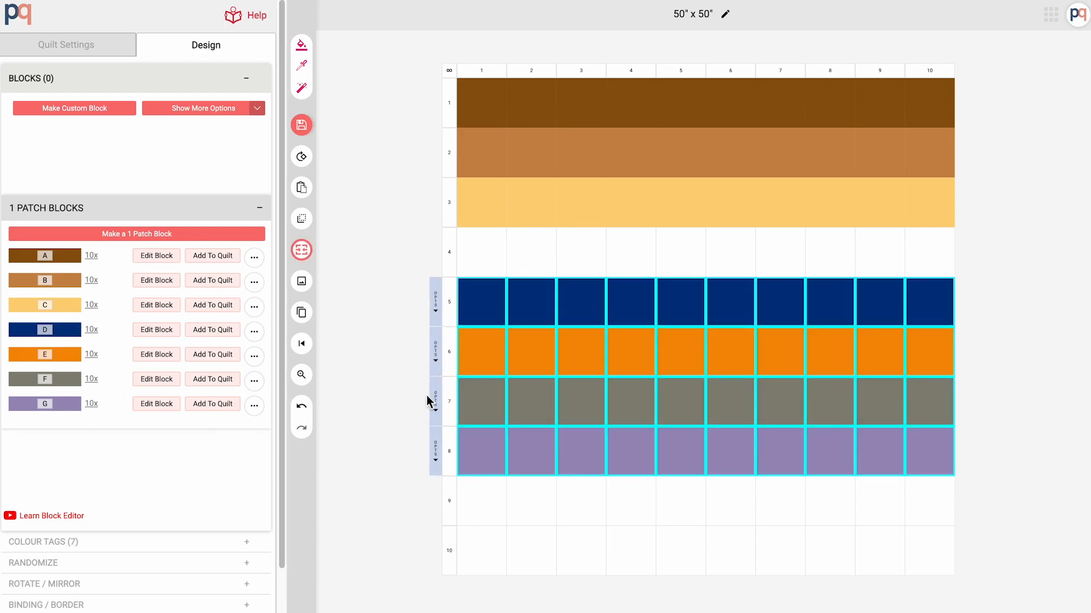
click(401, 385)
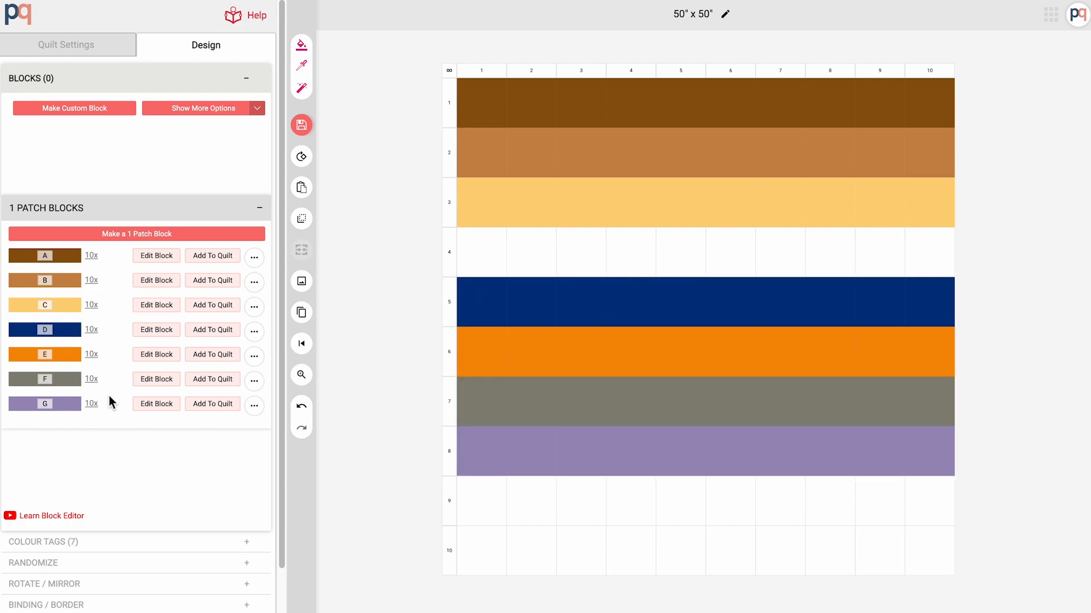
Build a two-stop ombre in the Ombre Maker with tags D and G as the stops and E and F as the steps between.
click(221, 85)
click(183, 117)
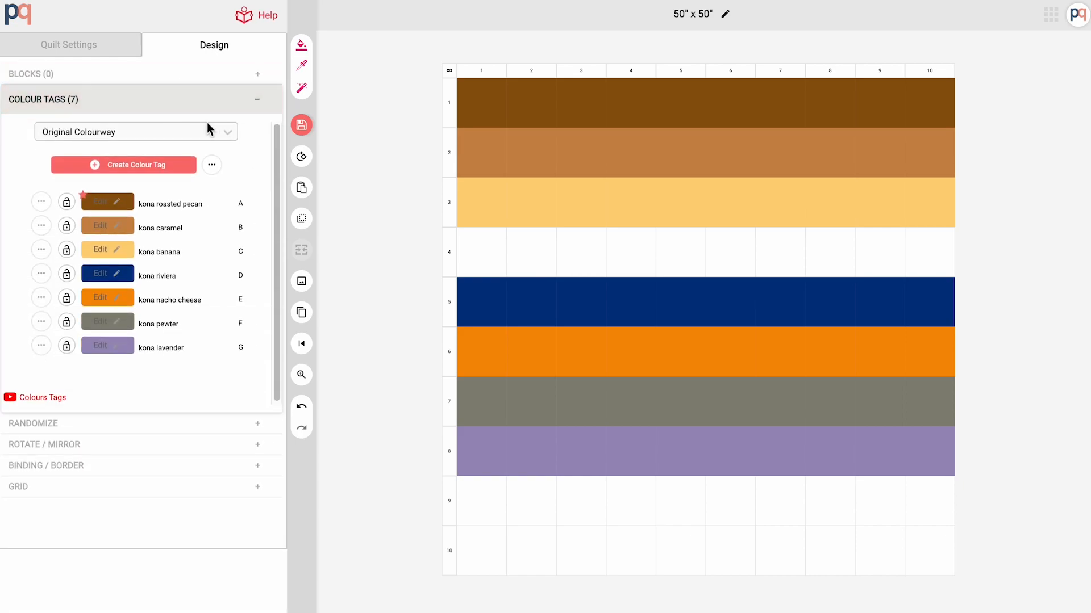
click(212, 166)
click(158, 189)
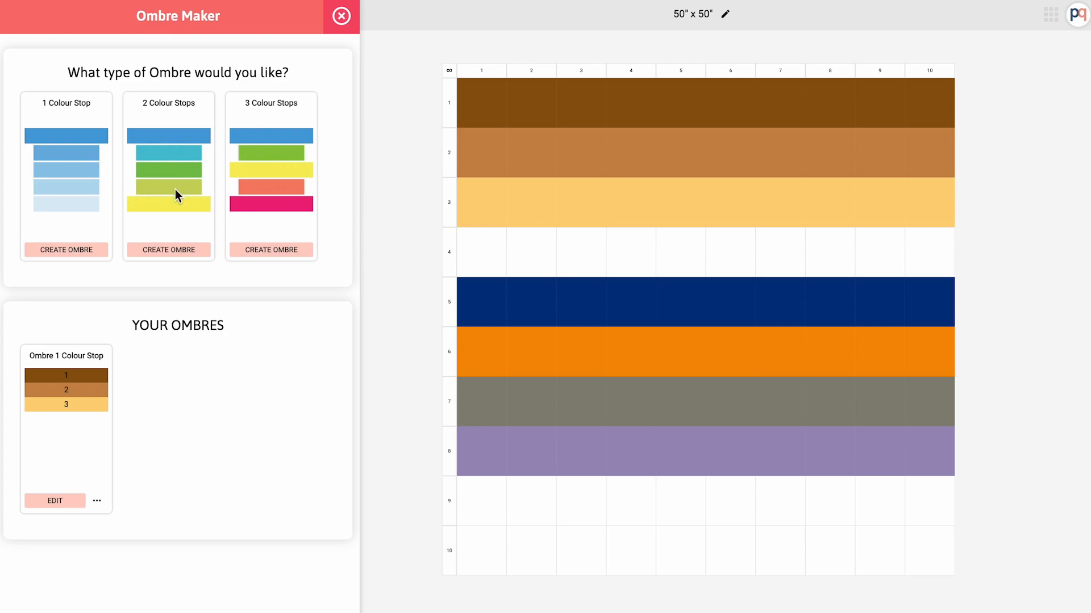
click(167, 245)
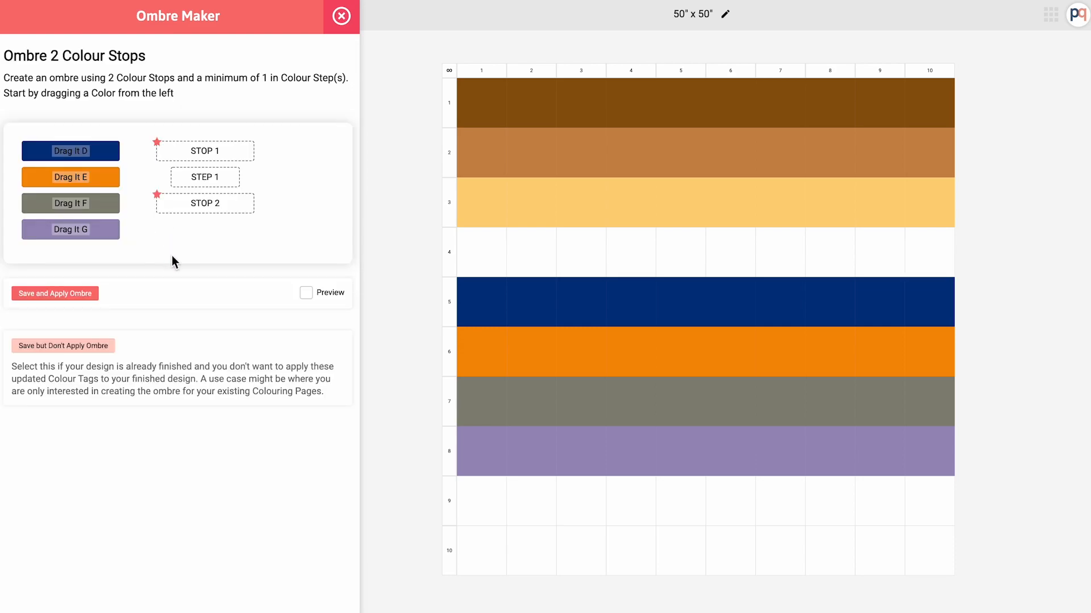
drag(70, 151, 195, 155)
drag(63, 229, 185, 207)
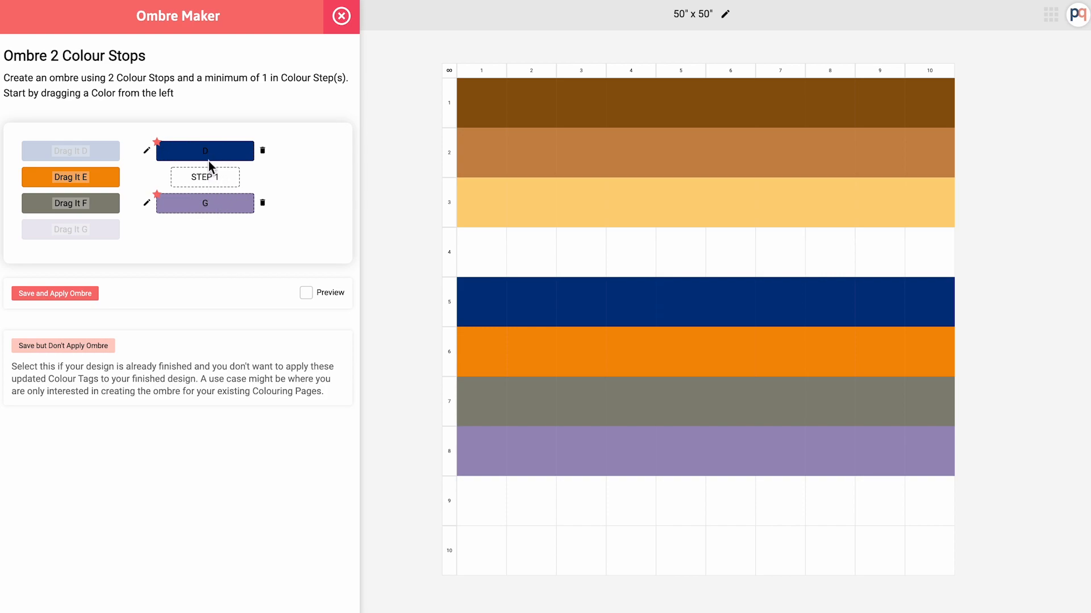
drag(91, 179, 205, 177)
drag(106, 201, 207, 203)
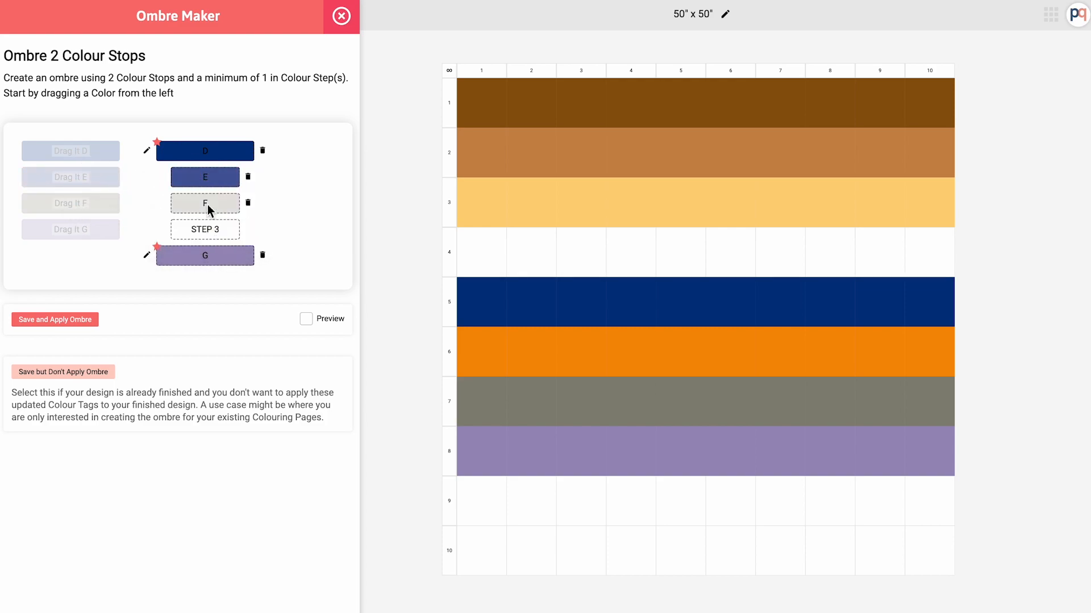
Recolour stop G of the two-stop ombre as Kona Valentine with the preview on, and save and apply the ombre.
click(310, 321)
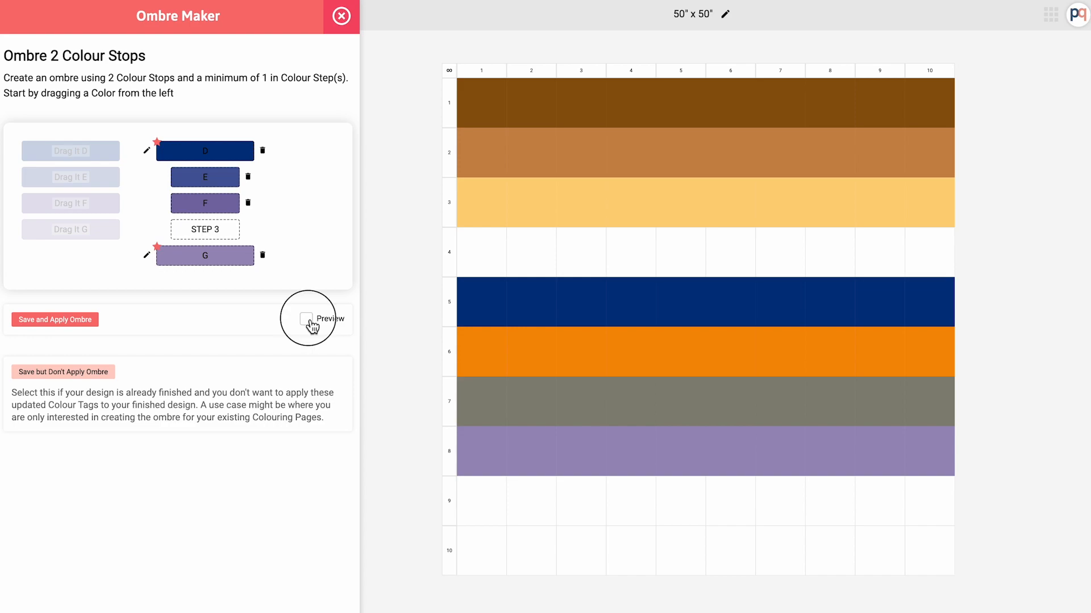
click(147, 257)
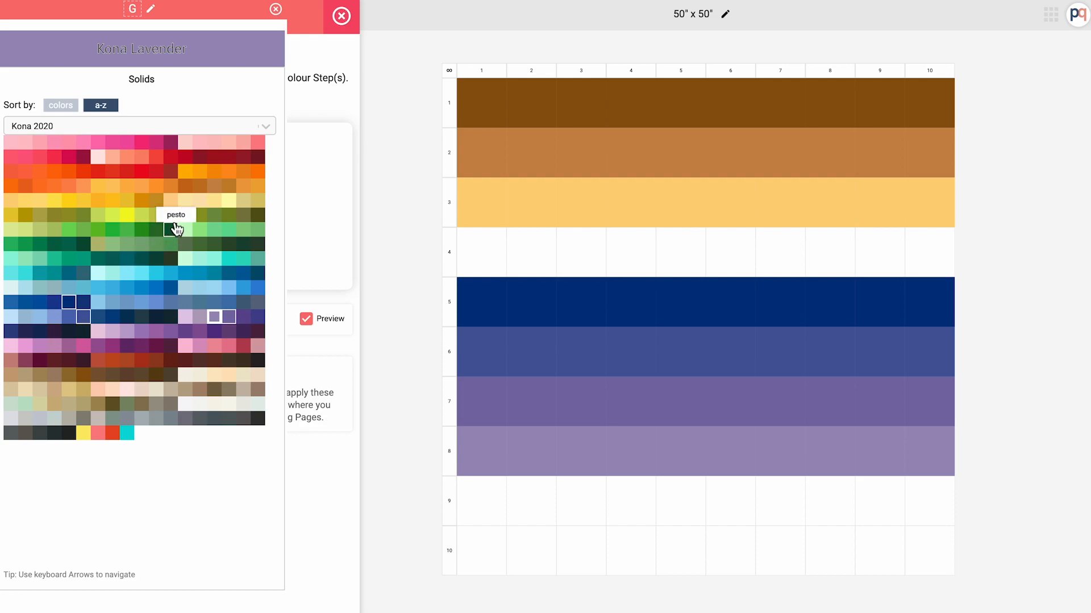
click(155, 144)
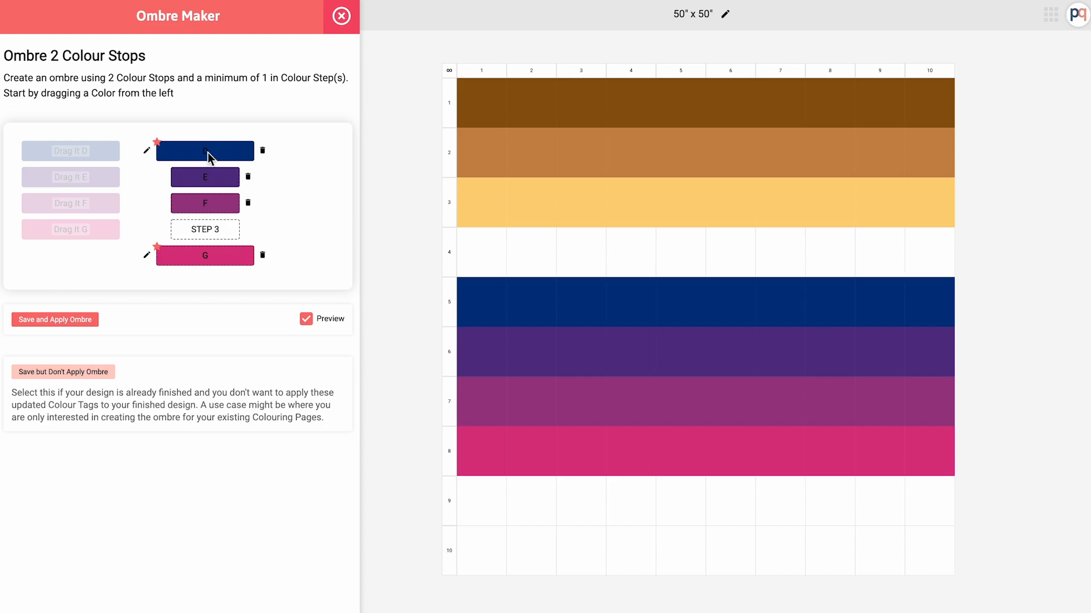
click(60, 321)
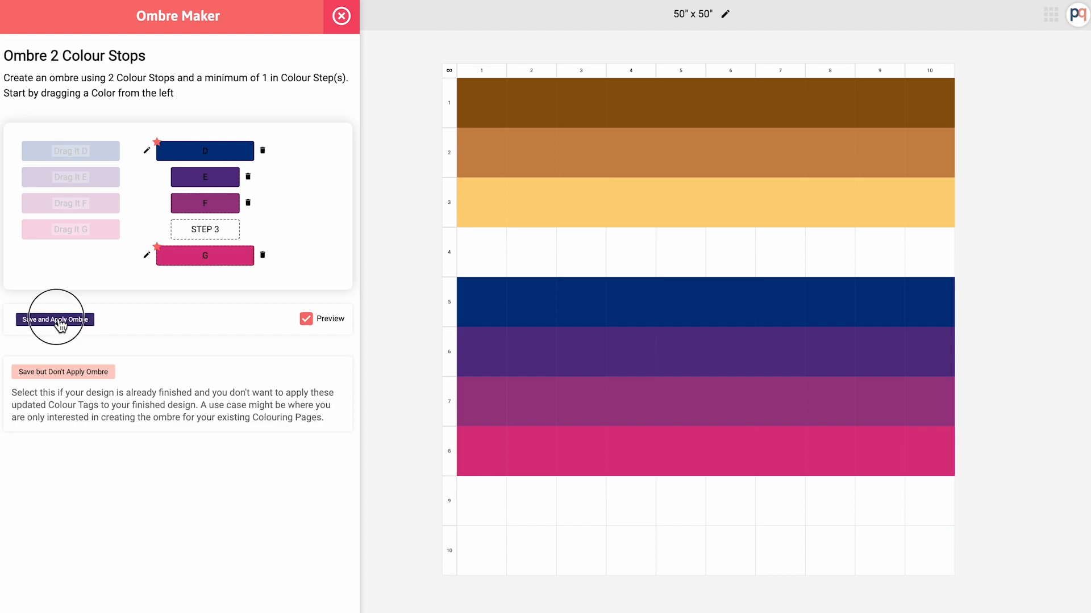
click(341, 16)
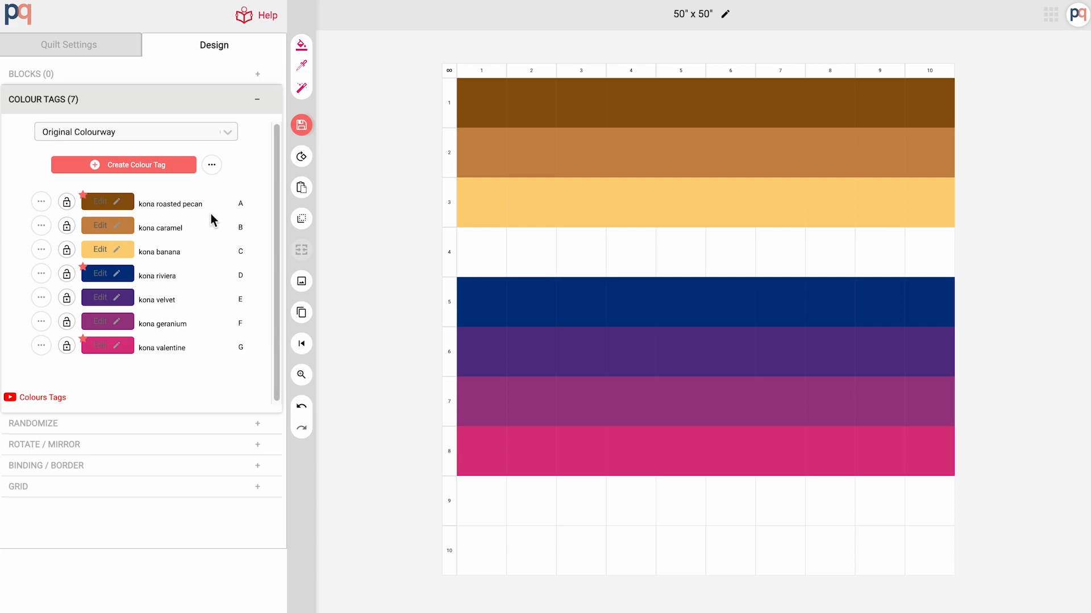
Recolour stop tag D as Kona Sunflower, and randomize the colours of the whole quilt several times.
click(101, 278)
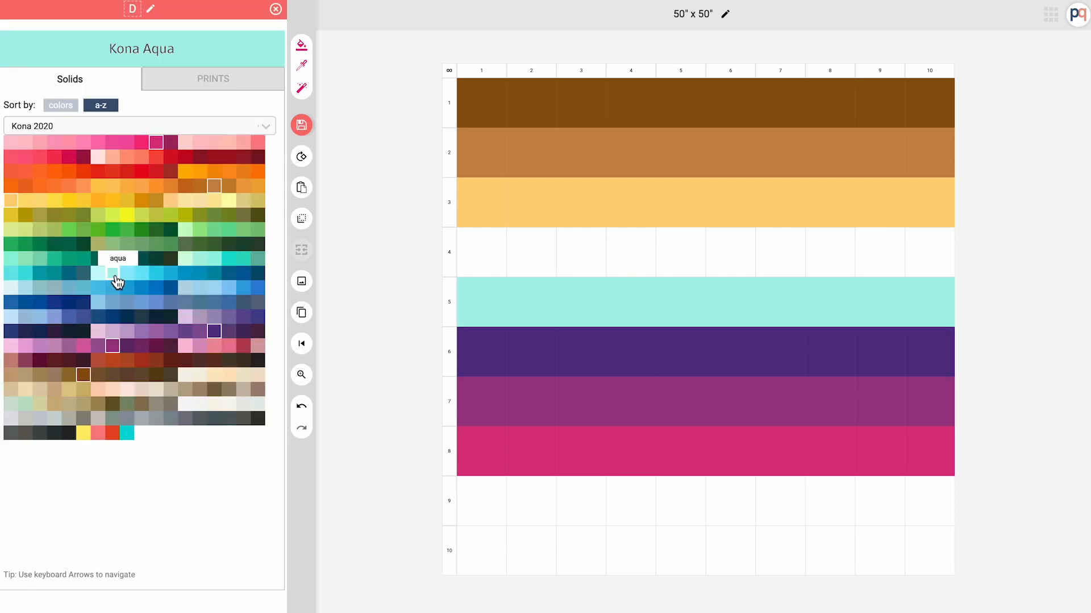
click(105, 186)
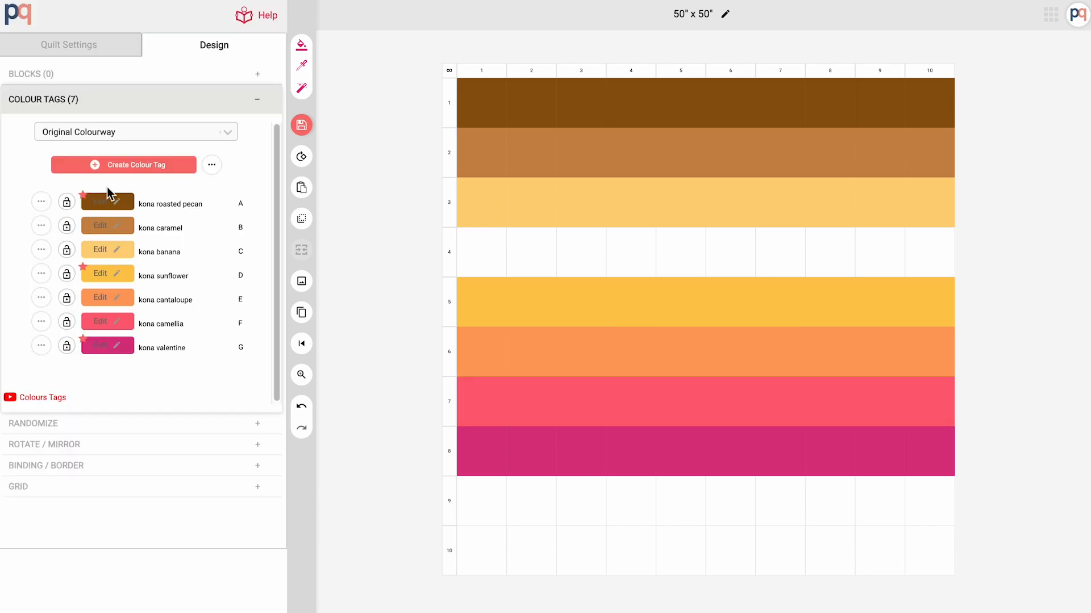
click(304, 49)
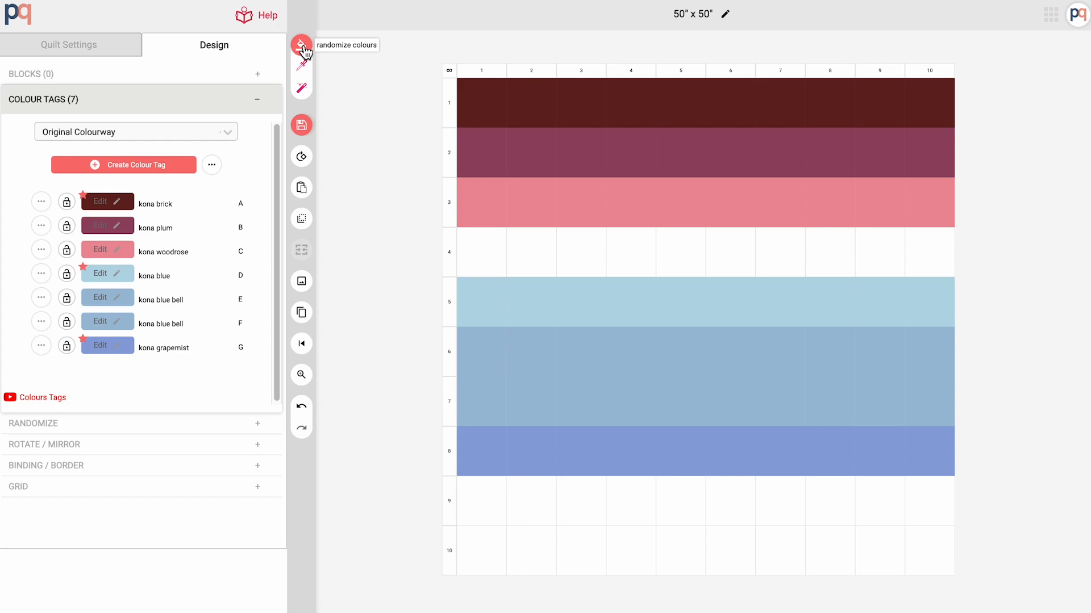
click(304, 49)
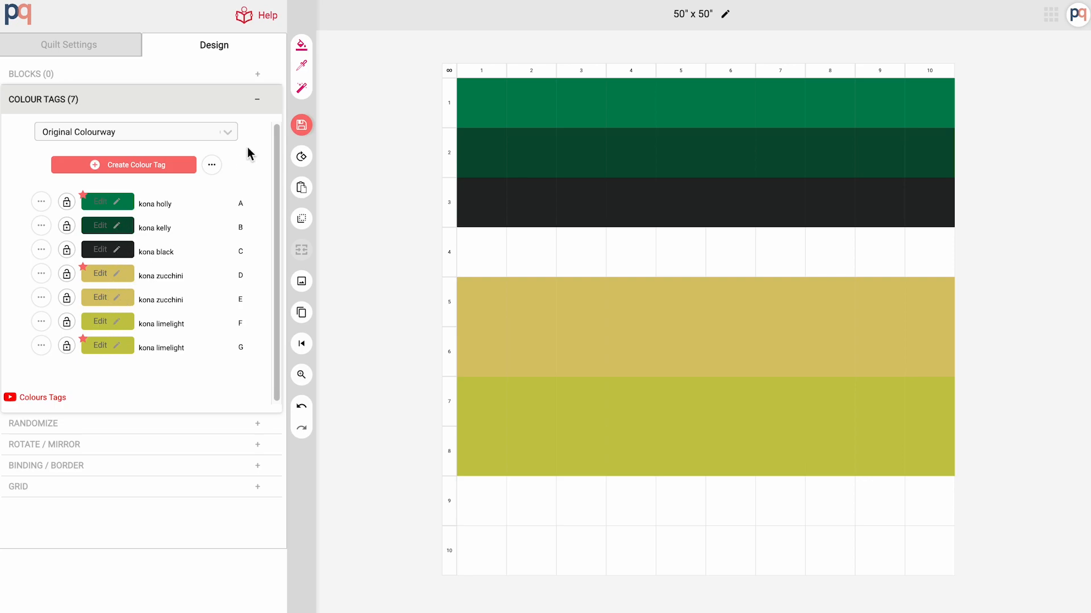
click(301, 45)
click(301, 46)
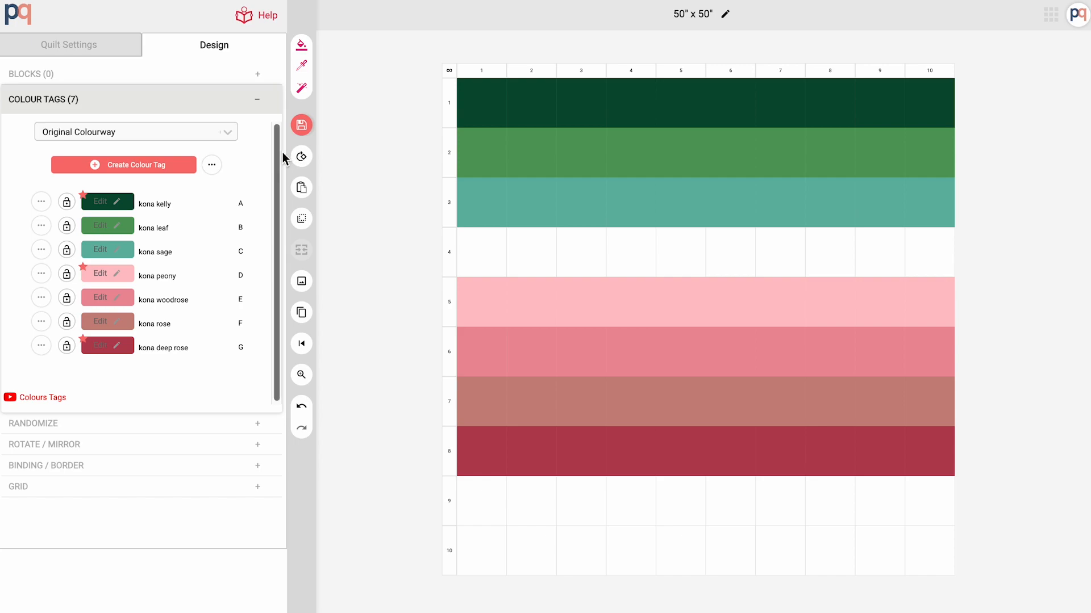
Open the Ombre Maker and try to create an ombre with three colour stops.
click(212, 165)
click(173, 188)
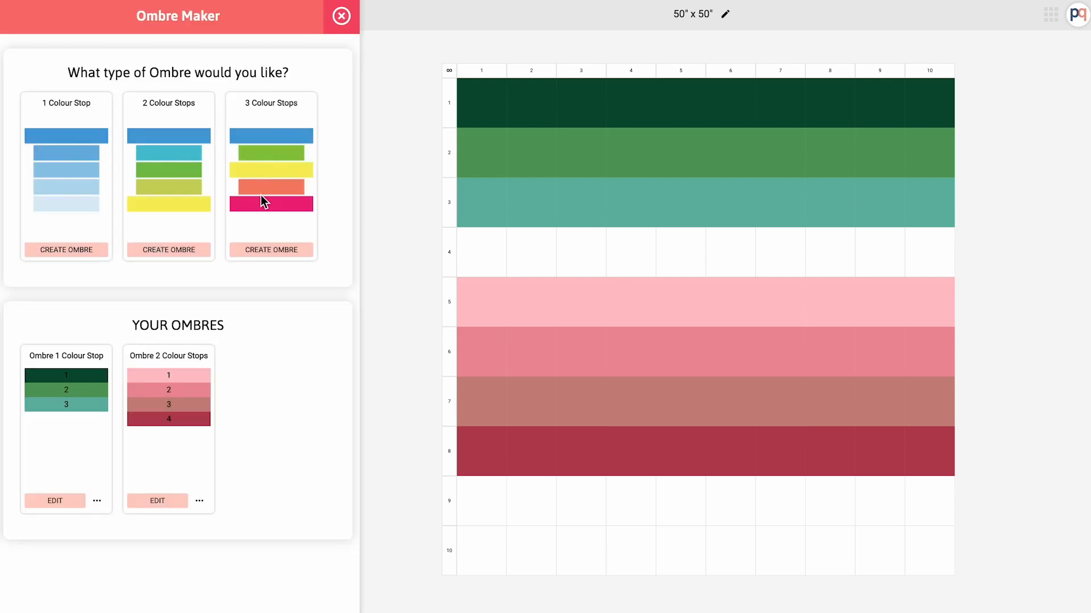
click(270, 250)
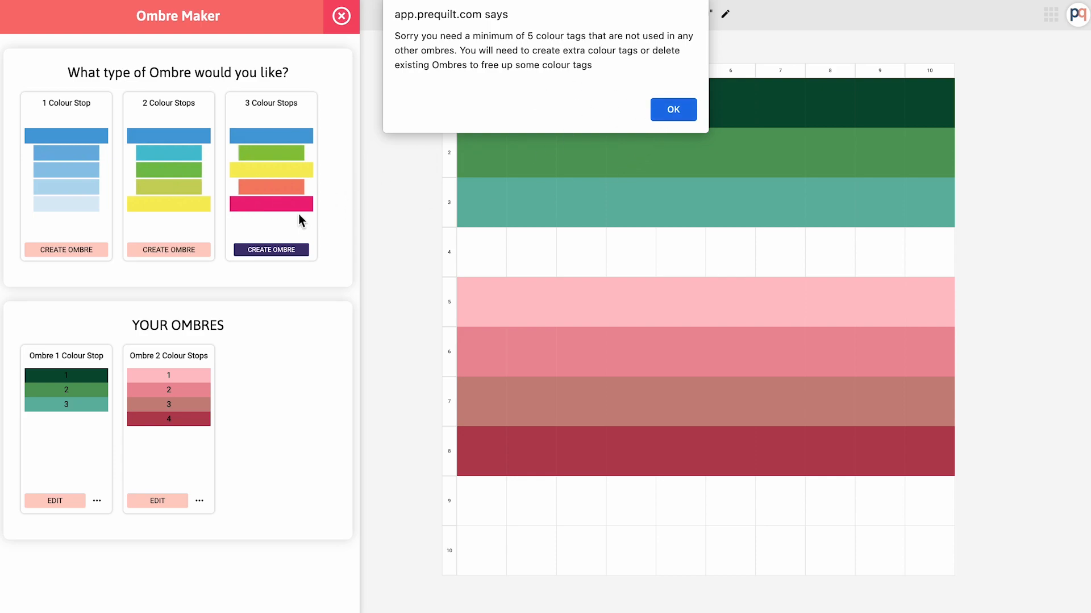
click(671, 112)
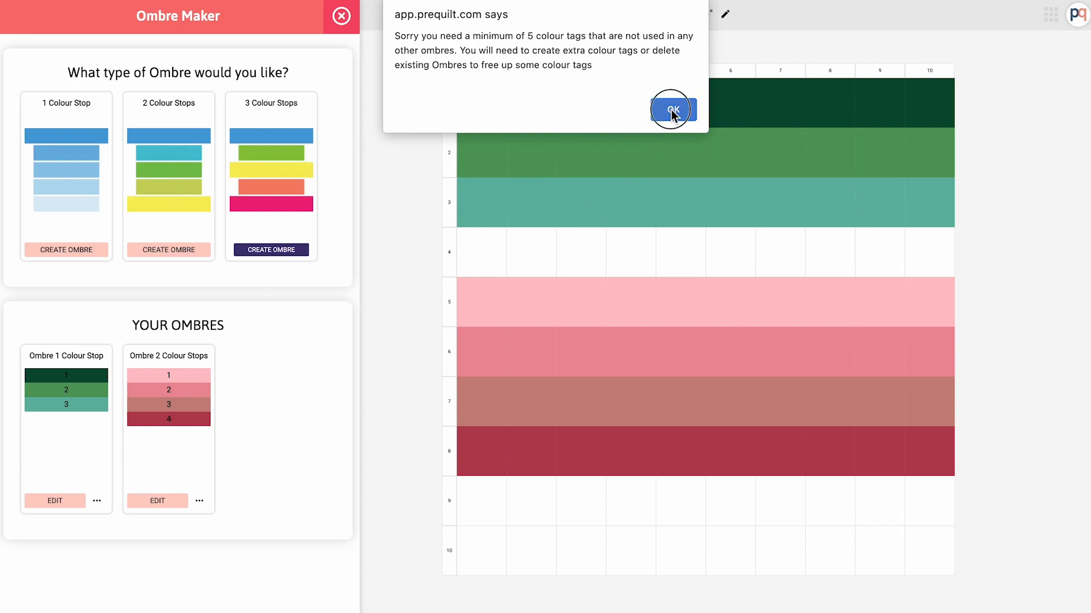
Delete both saved ombres, the two-stop one and the one-stop one, to free up their colour tags.
click(199, 501)
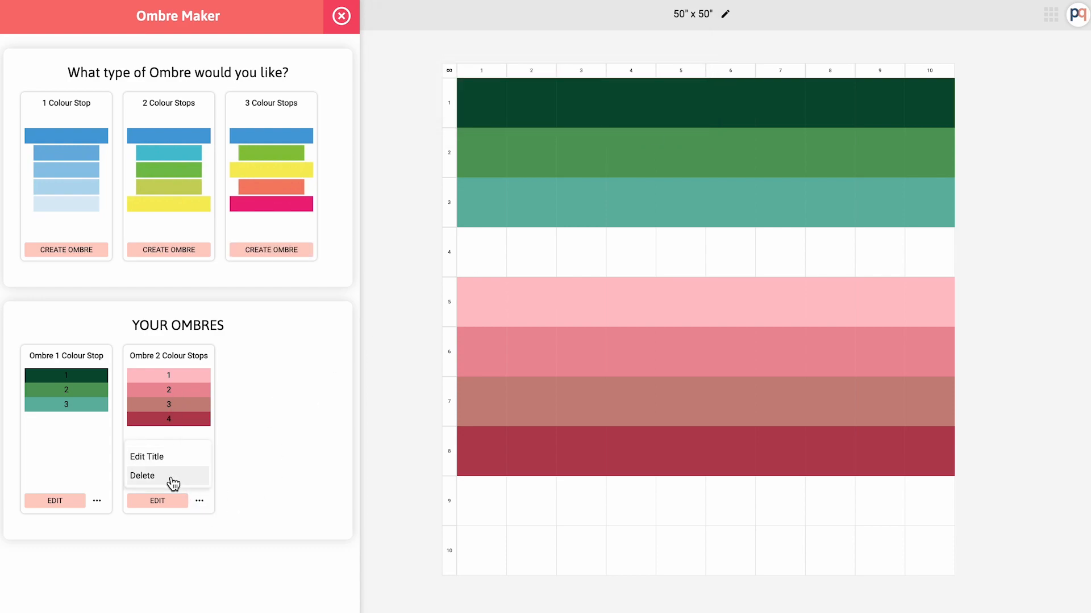
click(171, 477)
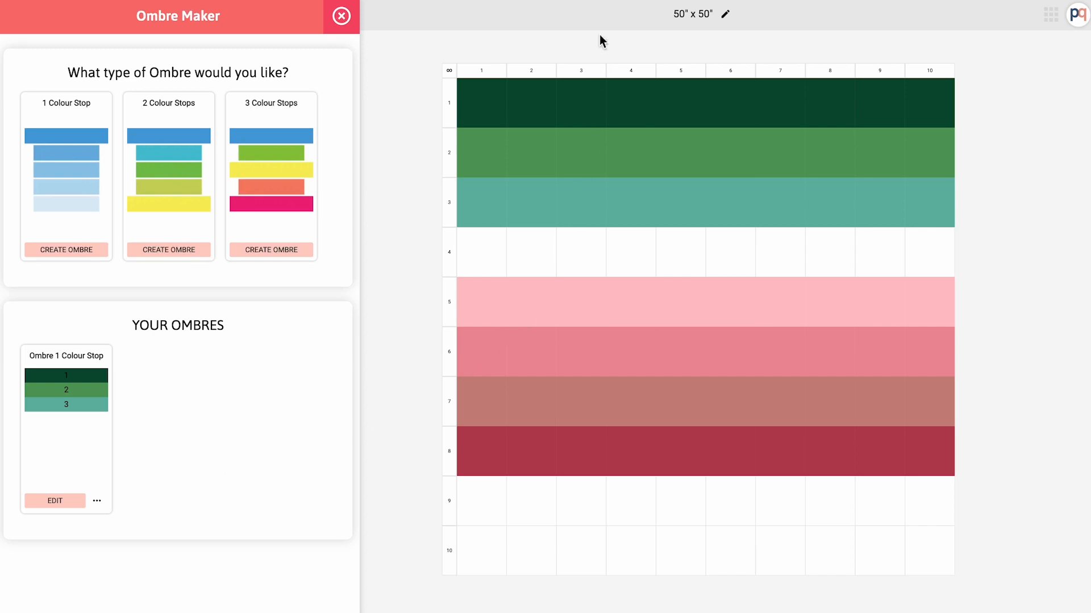
click(99, 502)
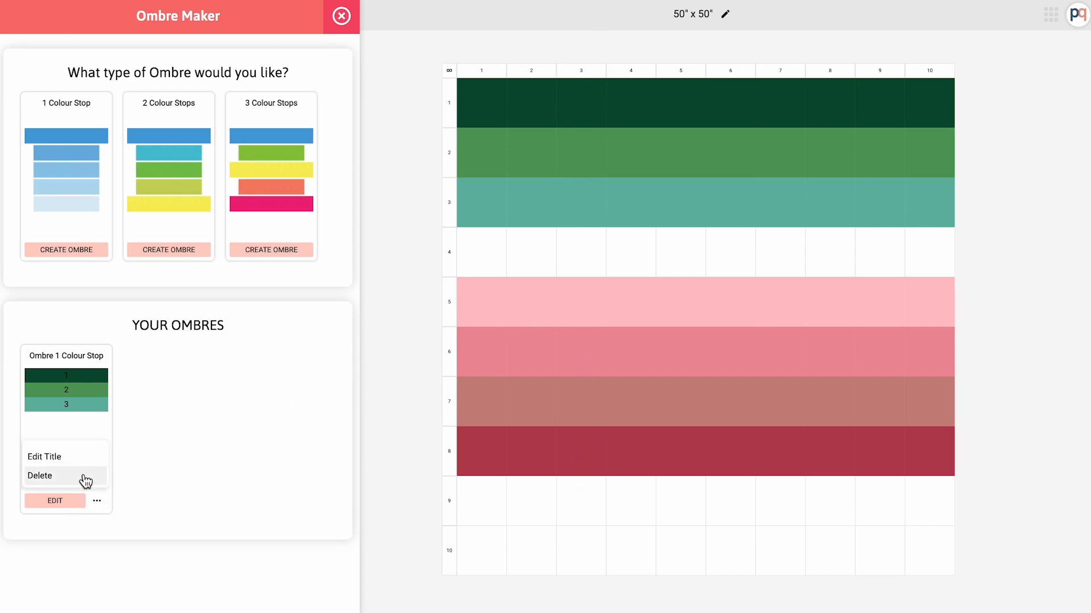
click(86, 481)
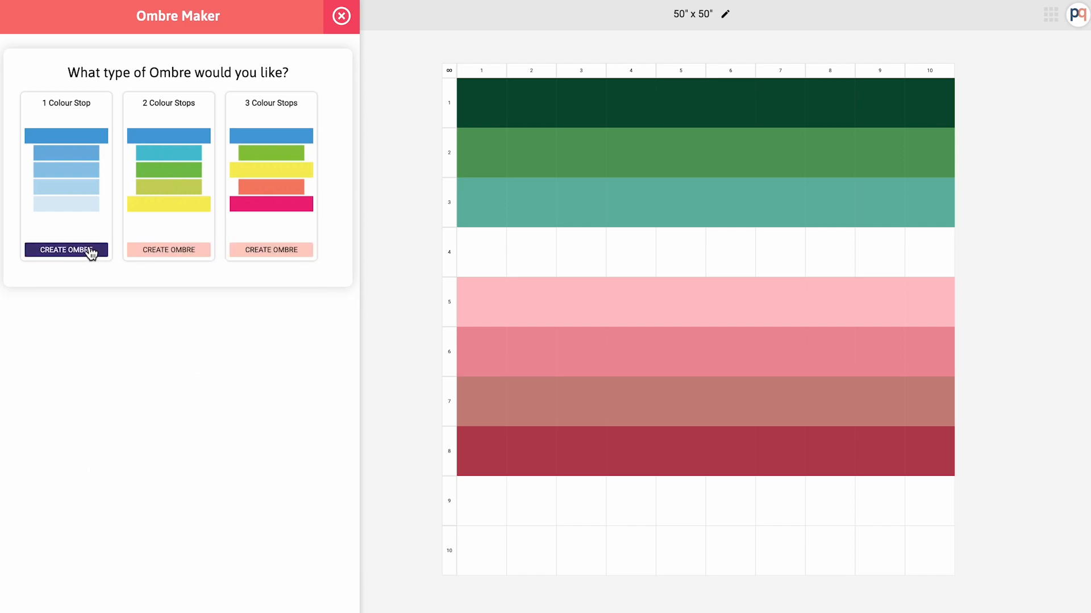
Build a three-stop ombre with tags A, D and G as stops, B and C as the first steps, and E and F as the second.
click(273, 252)
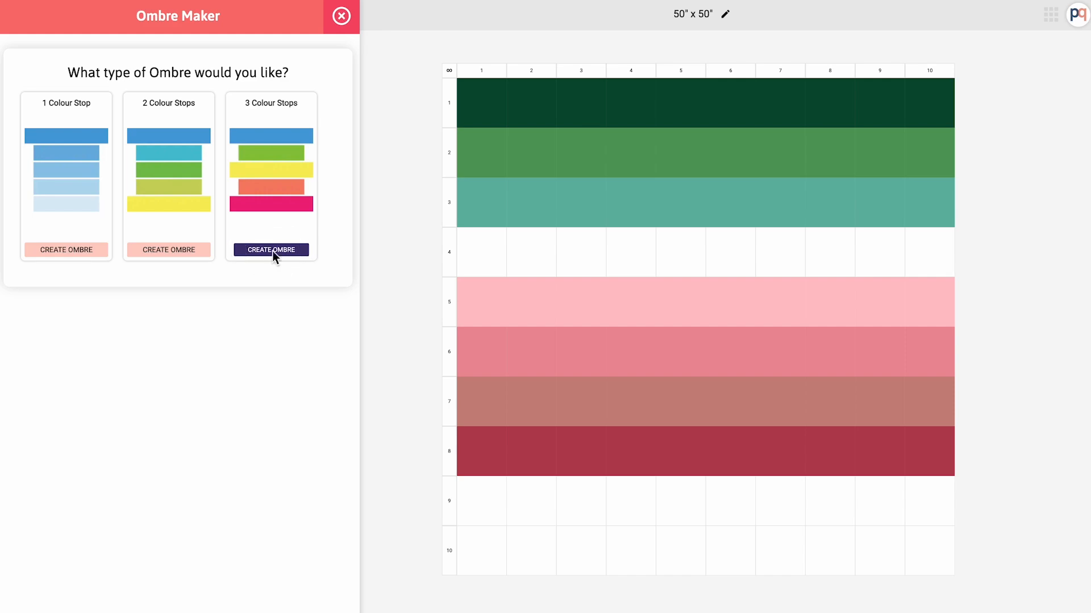
drag(78, 151, 196, 151)
drag(84, 183, 204, 177)
drag(73, 203, 192, 208)
drag(96, 229, 216, 255)
drag(94, 258, 207, 281)
drag(93, 287, 205, 310)
drag(86, 308, 200, 364)
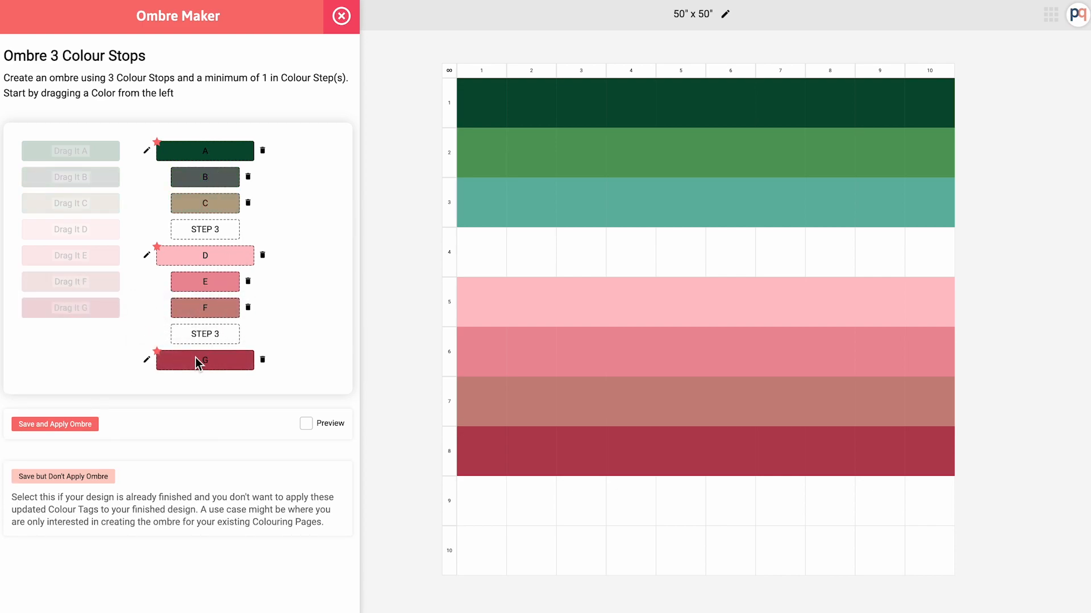
Preview the three-stop ombre on the quilt, save and apply it, and leave the Ombre Maker.
click(310, 431)
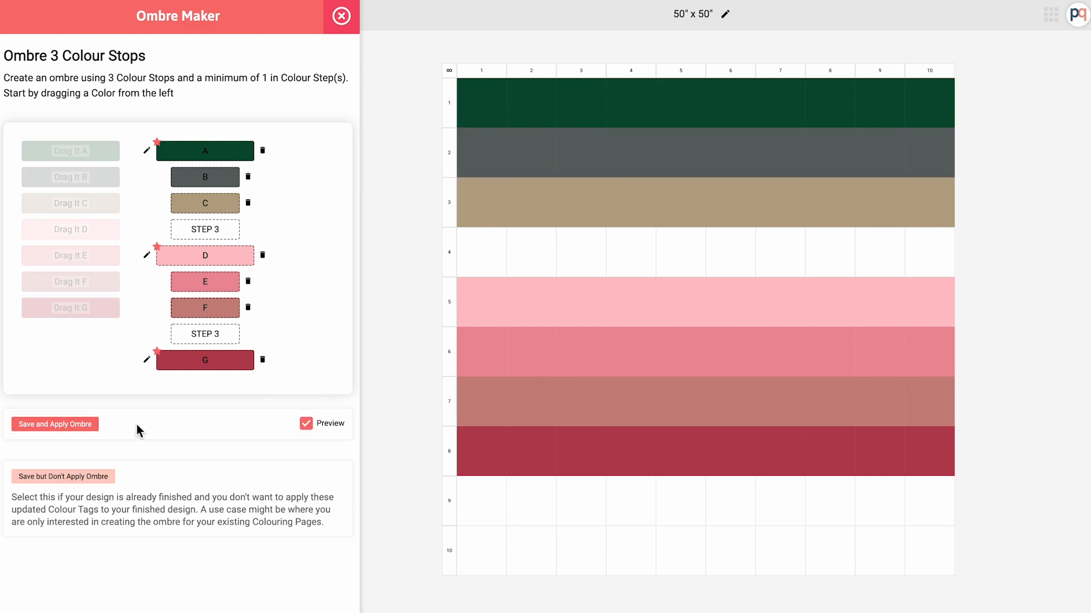
click(68, 424)
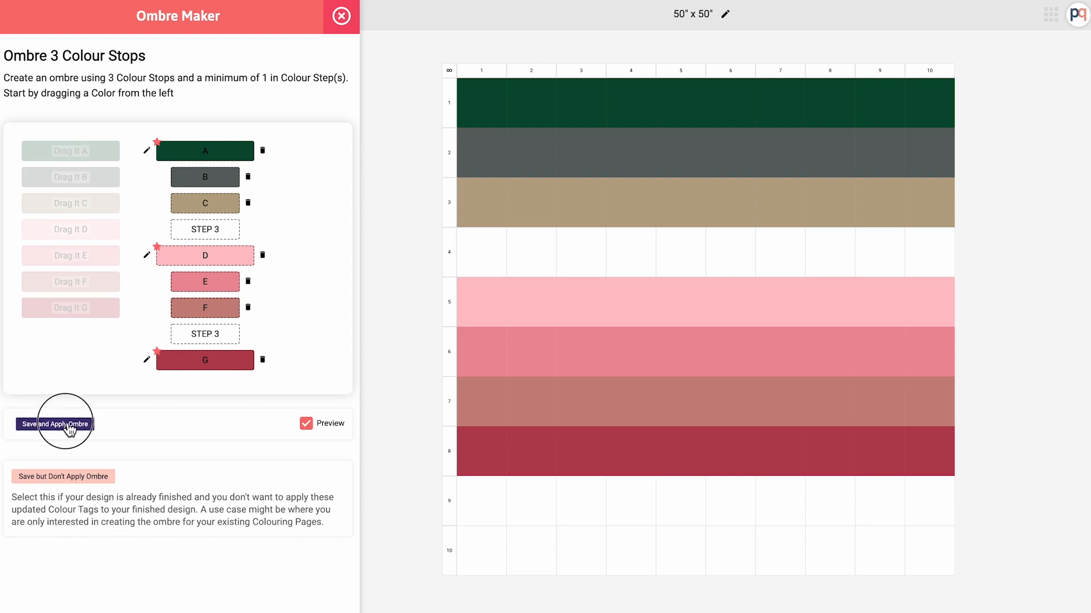
click(342, 17)
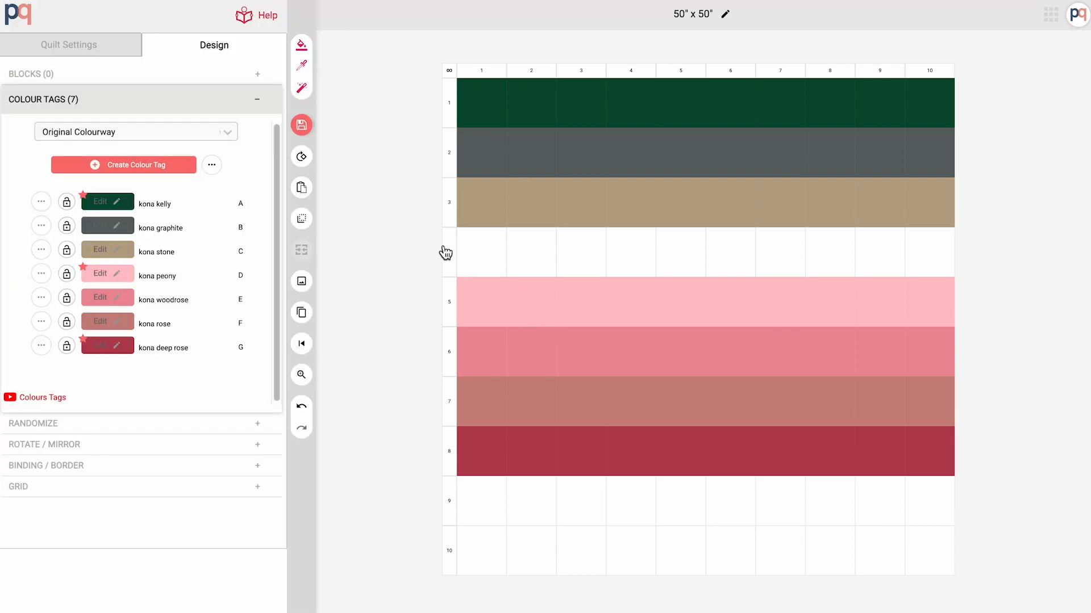
Move the blocks in quilt rows 5 to 8 up one row by cutting them and pasting them from row 4, column 1.
drag(479, 301, 932, 455)
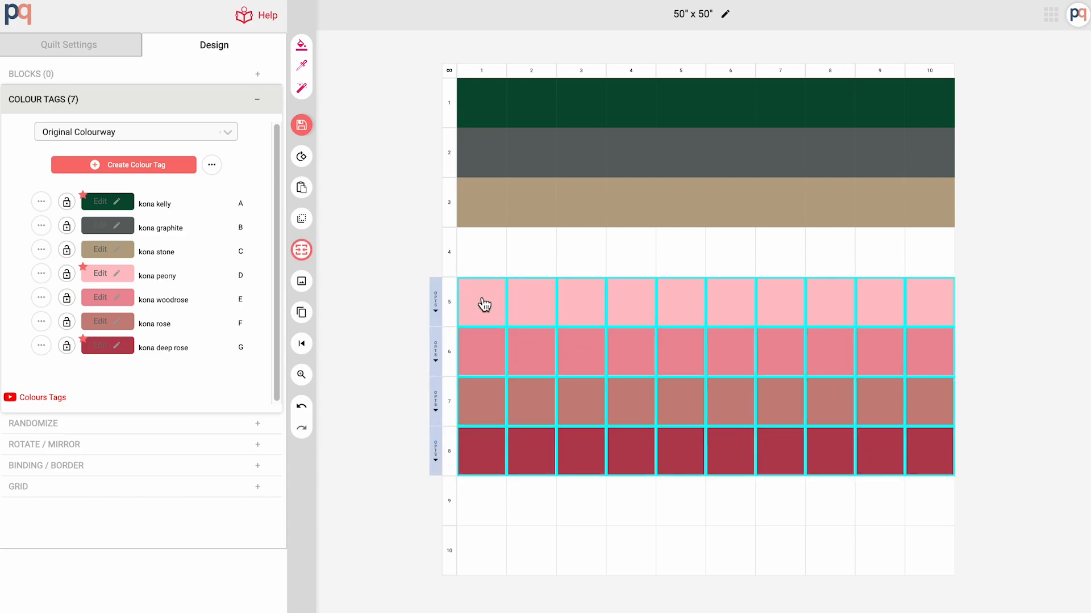
click(301, 187)
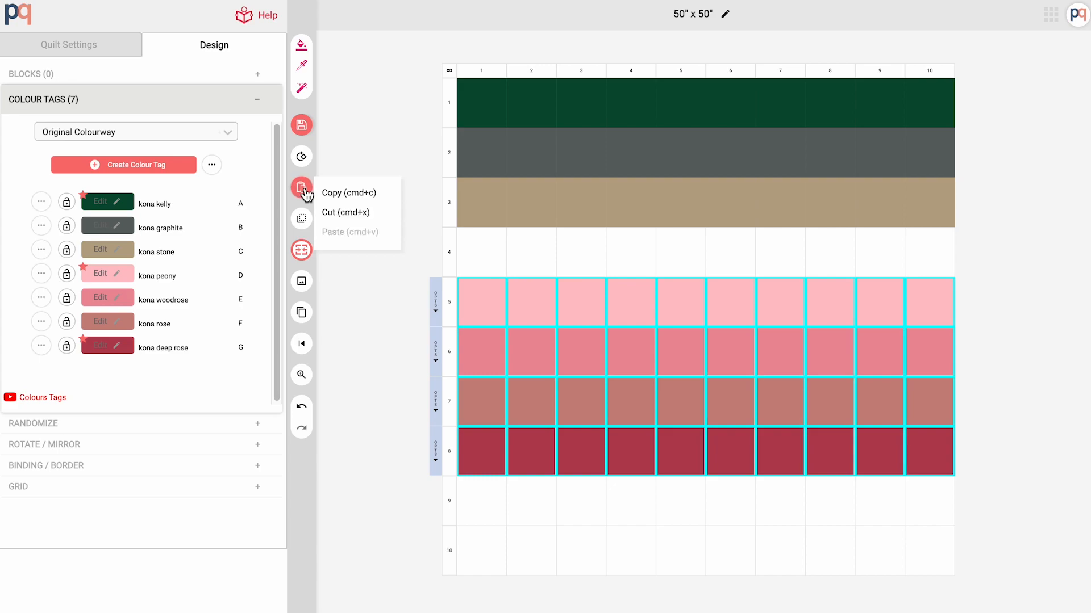
click(345, 213)
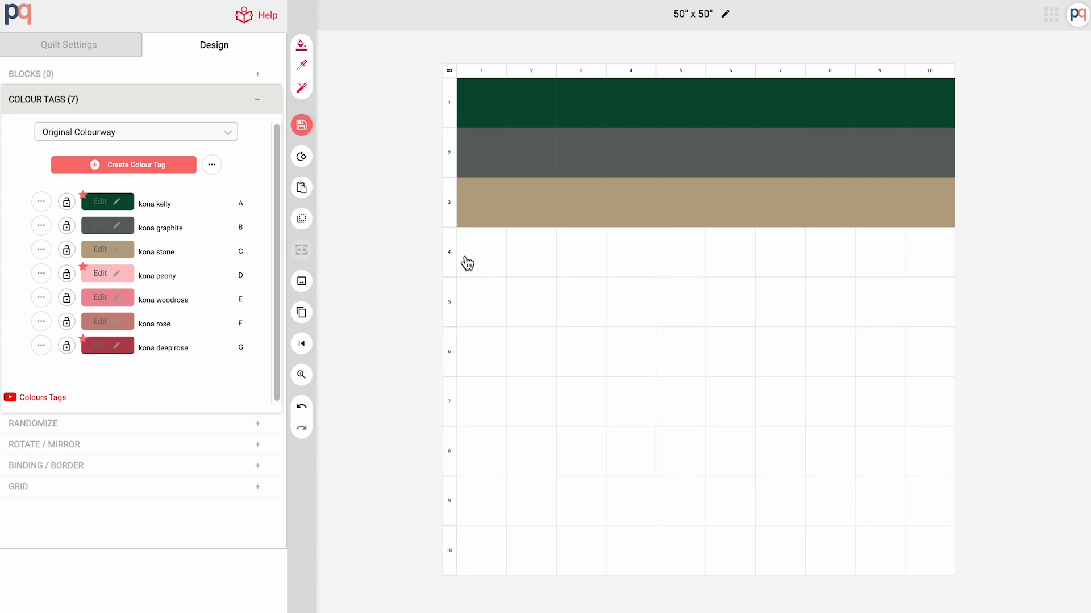
click(483, 264)
click(308, 195)
click(351, 232)
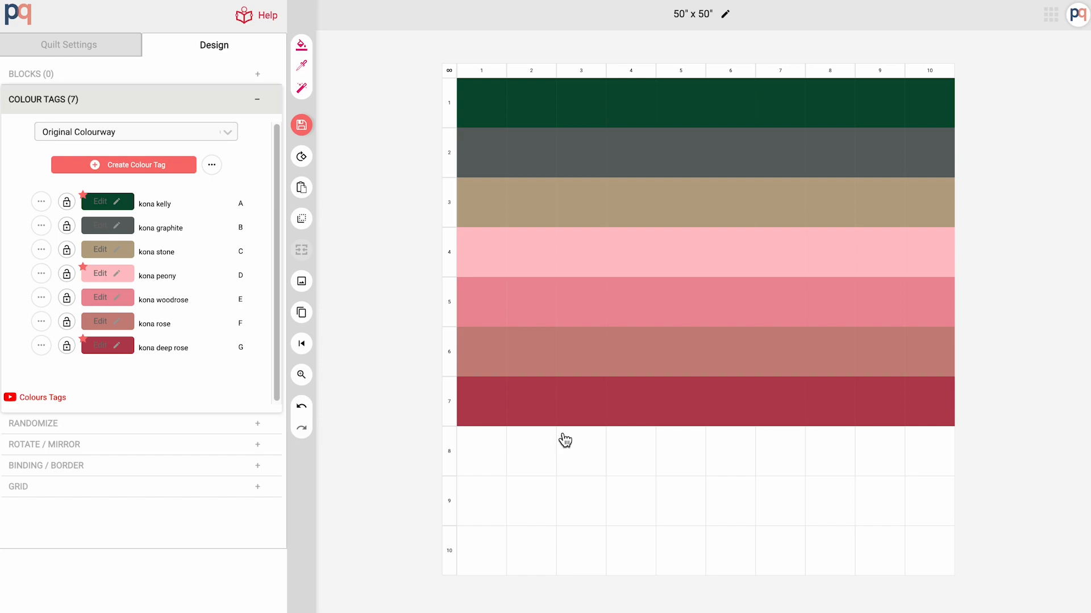
Recolour ombre stop D as Kona Acid Lime and stop A as Kona Splash (COTY 2019).
click(119, 279)
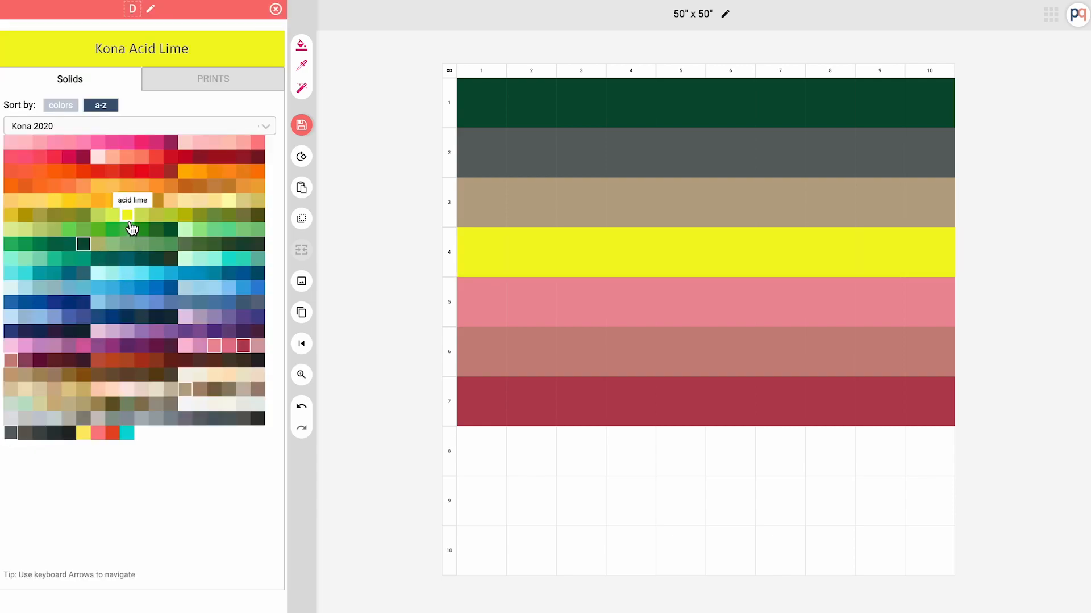
click(127, 217)
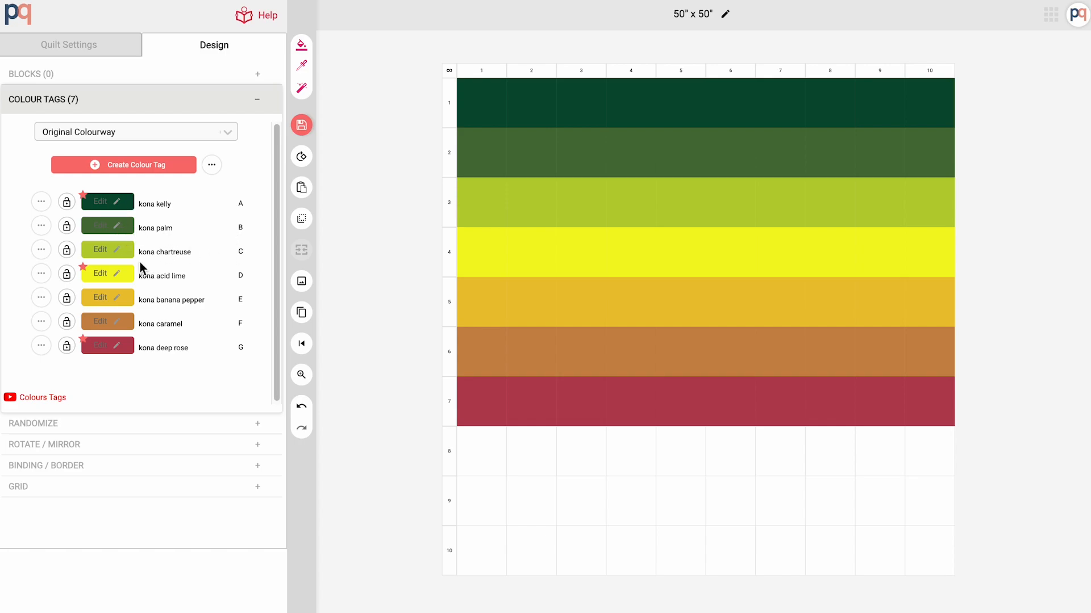
click(122, 203)
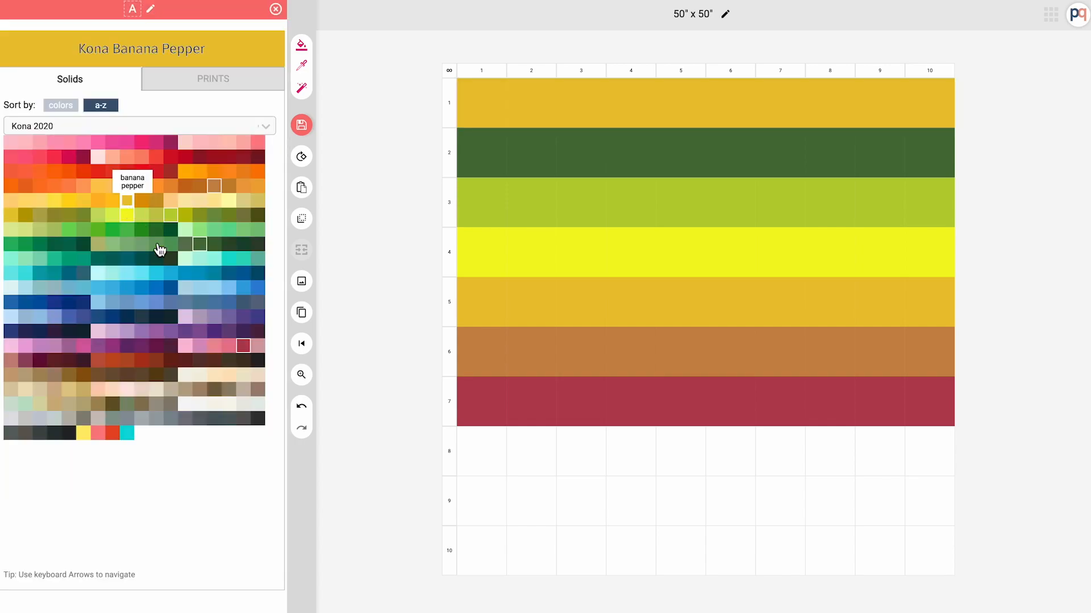
click(128, 434)
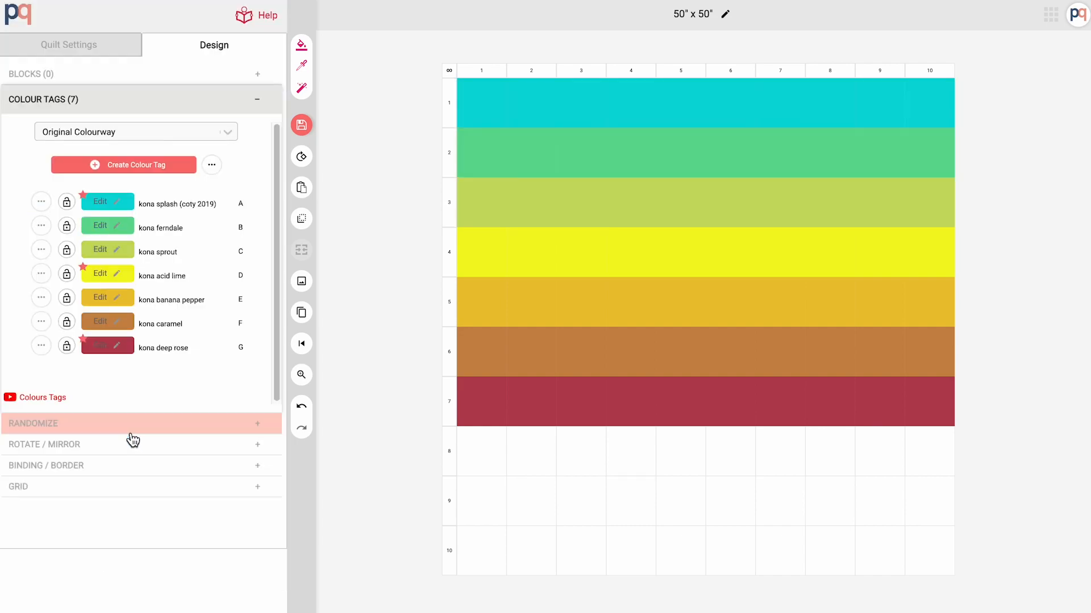
Randomize the colours of the quilt's three-stop ombre several times.
click(302, 46)
click(303, 49)
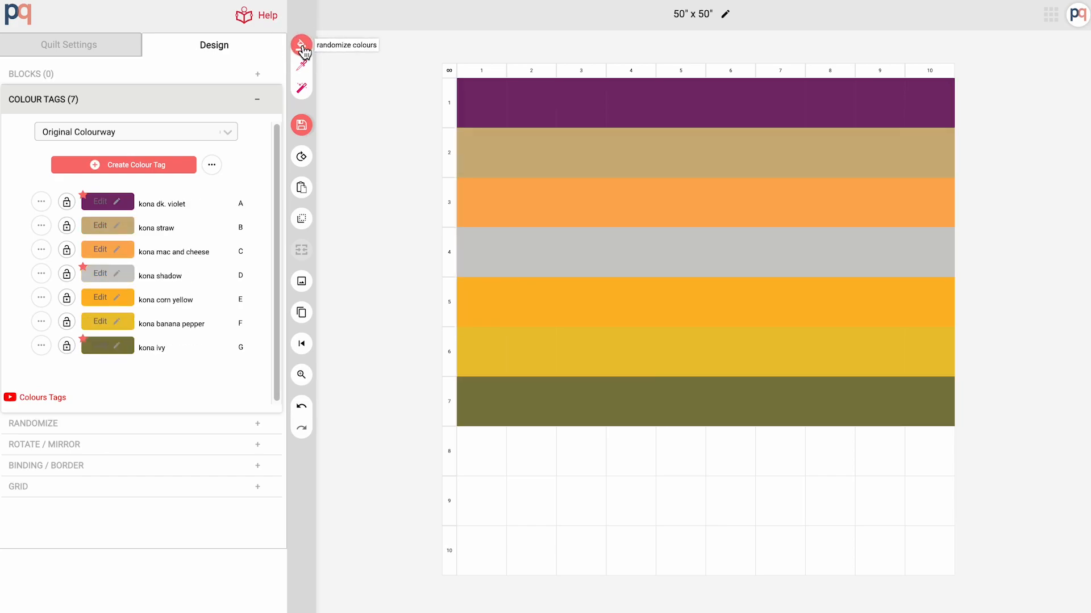
click(303, 50)
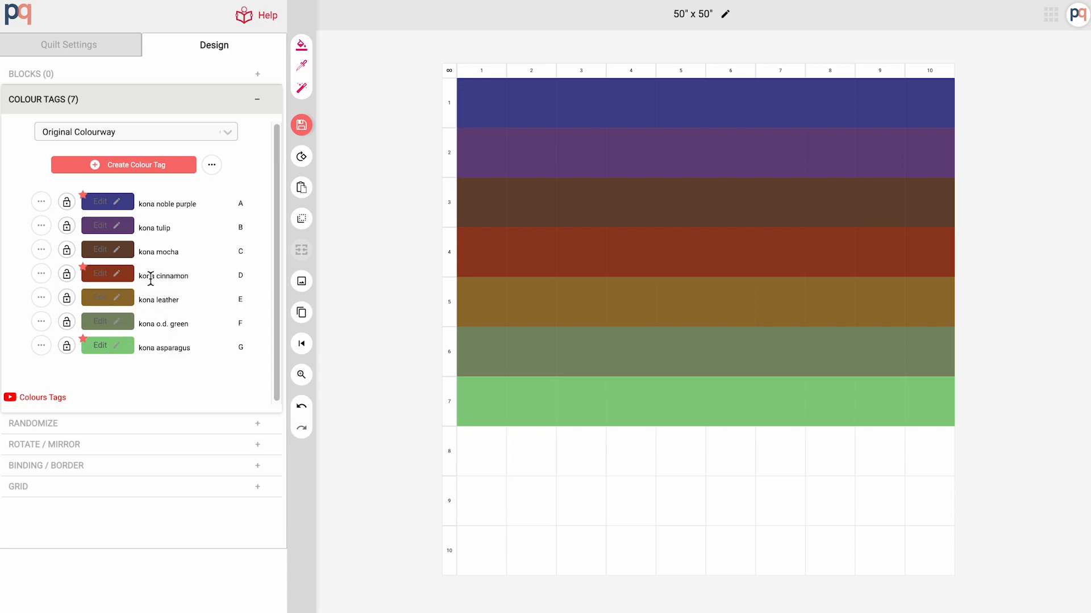
Recolour ombre stop G as Kona Spice, then override step F with Kona Paprika and step E with Kona Terracotta.
click(116, 354)
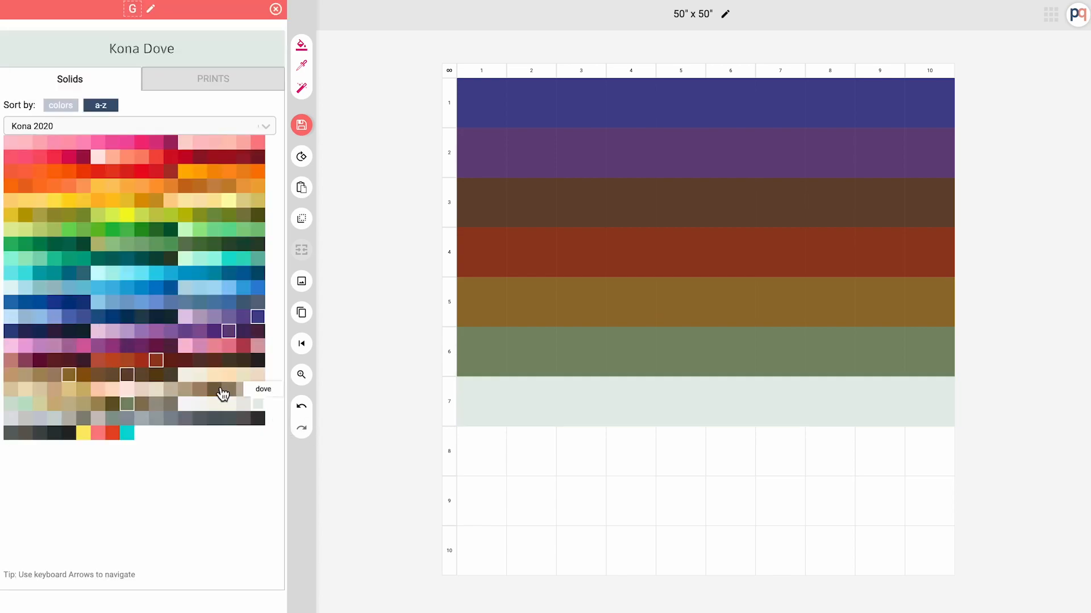
click(129, 362)
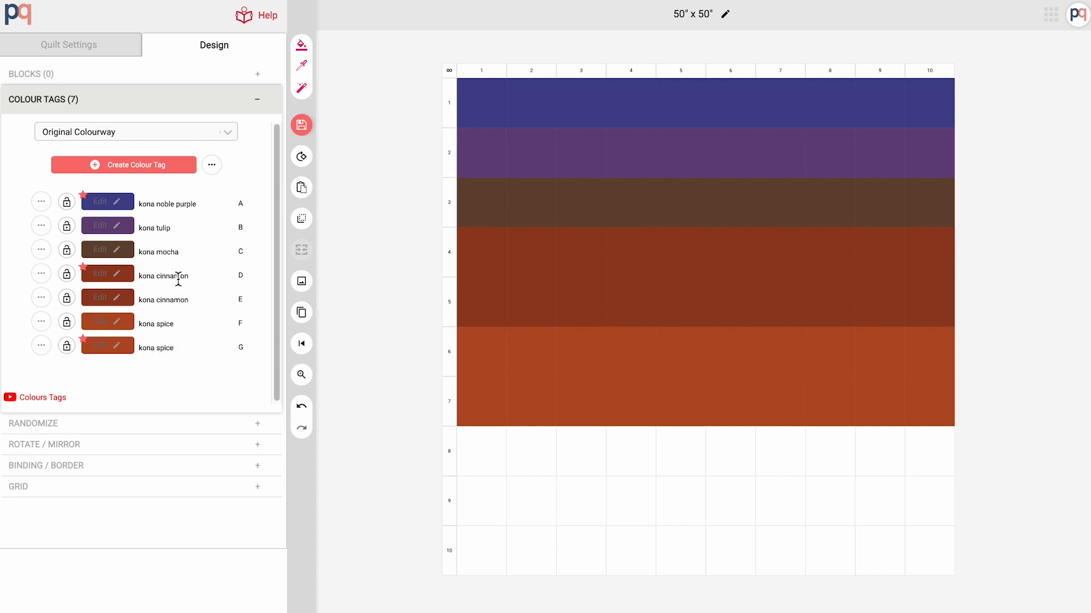
click(121, 329)
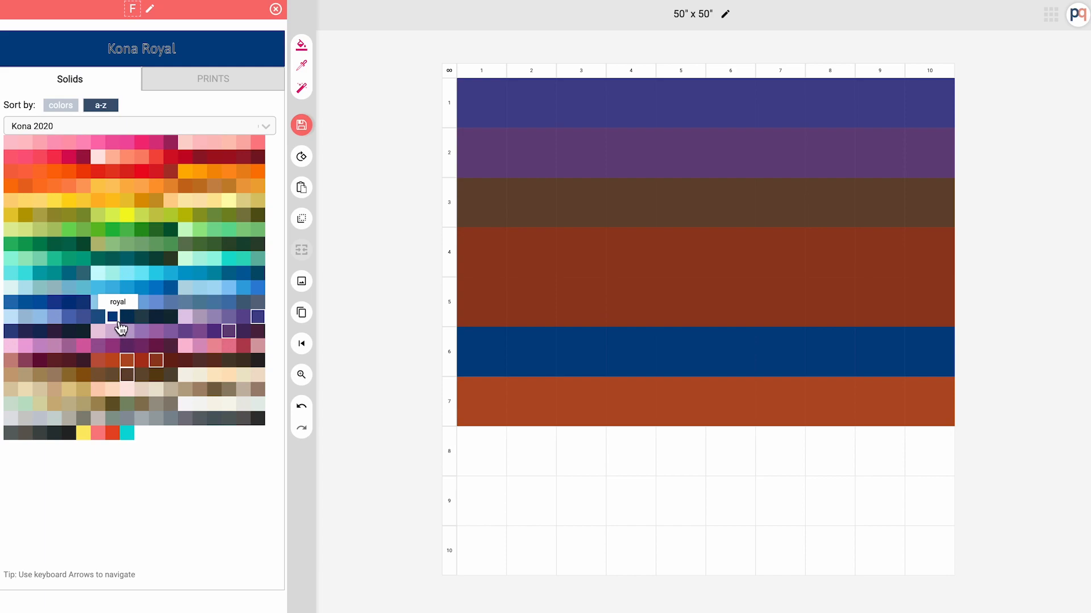
click(144, 362)
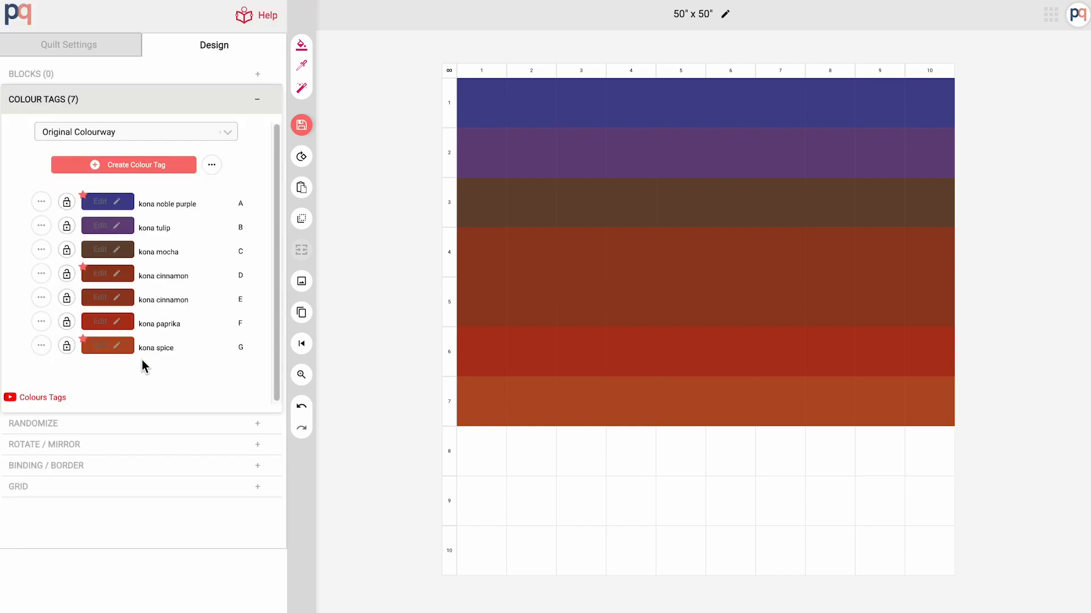
click(128, 307)
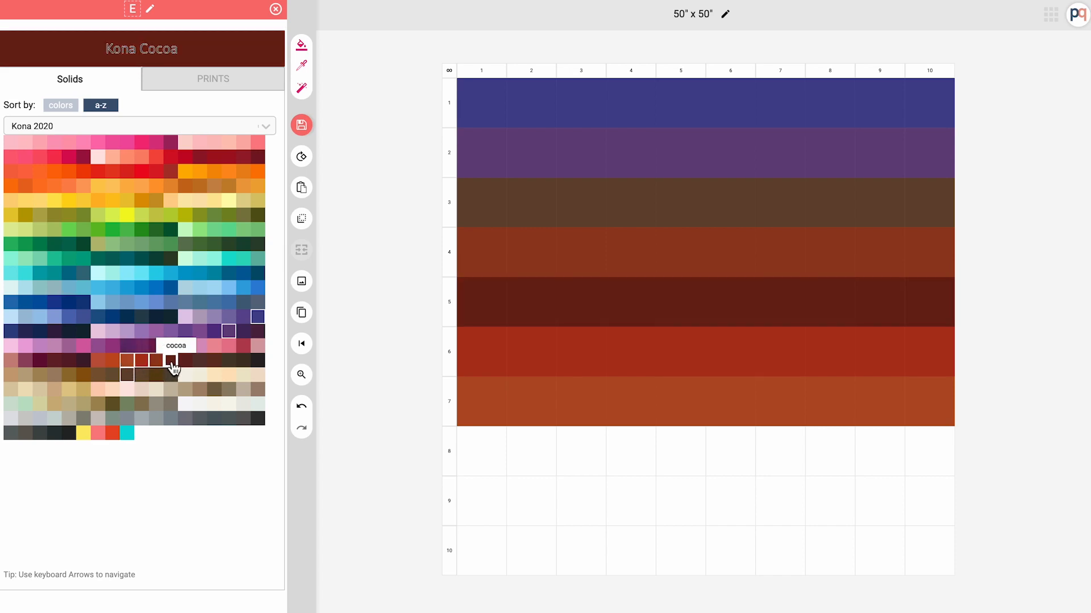
click(114, 364)
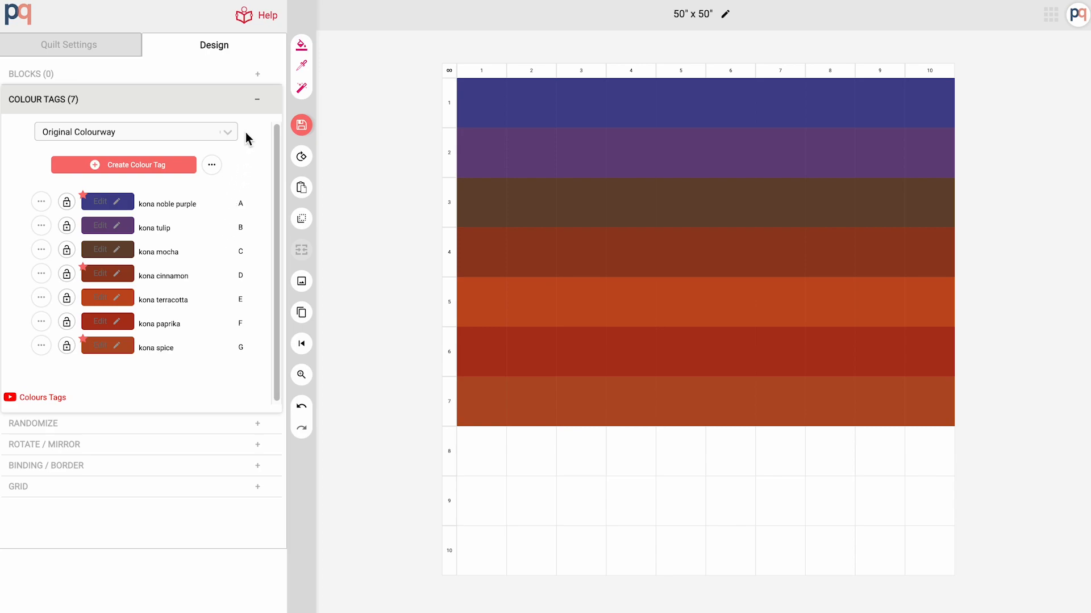
Save the quilt, return to the quilts dashboard and open the Colouring Pg folder.
click(231, 110)
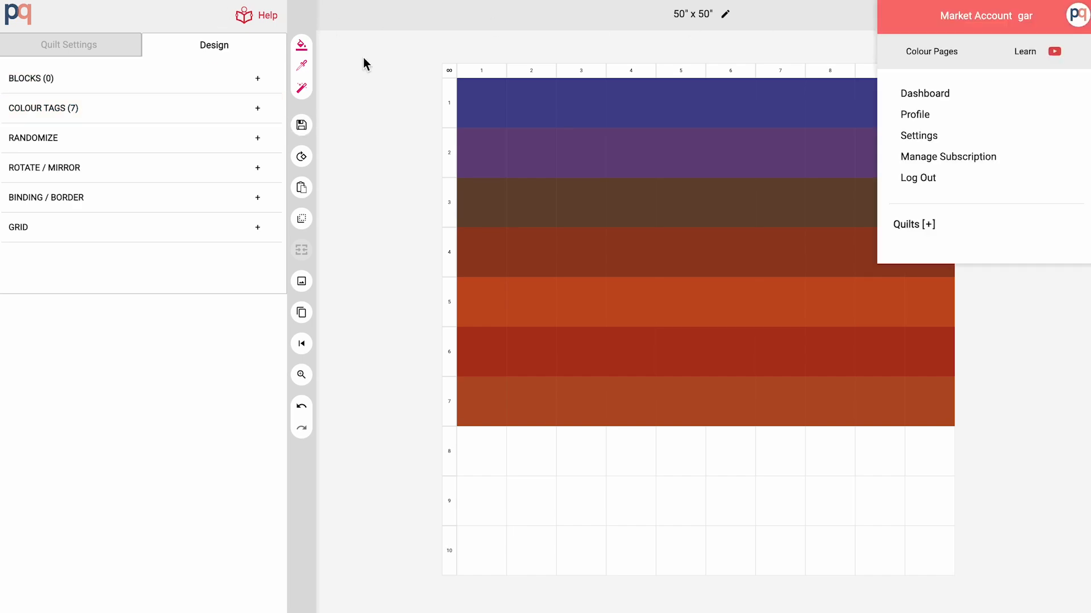
click(301, 125)
click(384, 155)
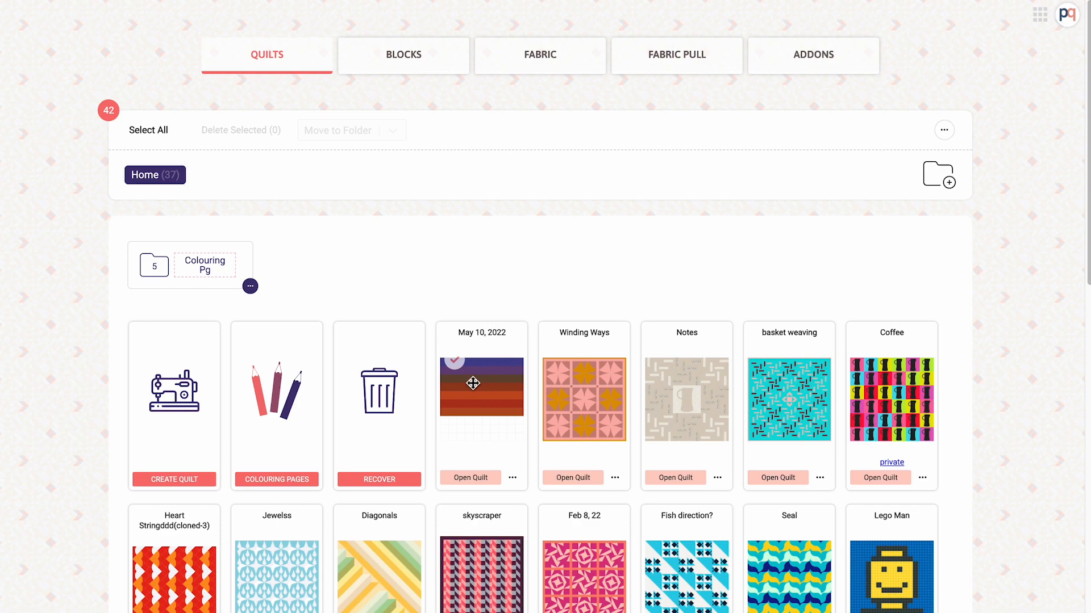
click(158, 276)
mouse_move(492, 300)
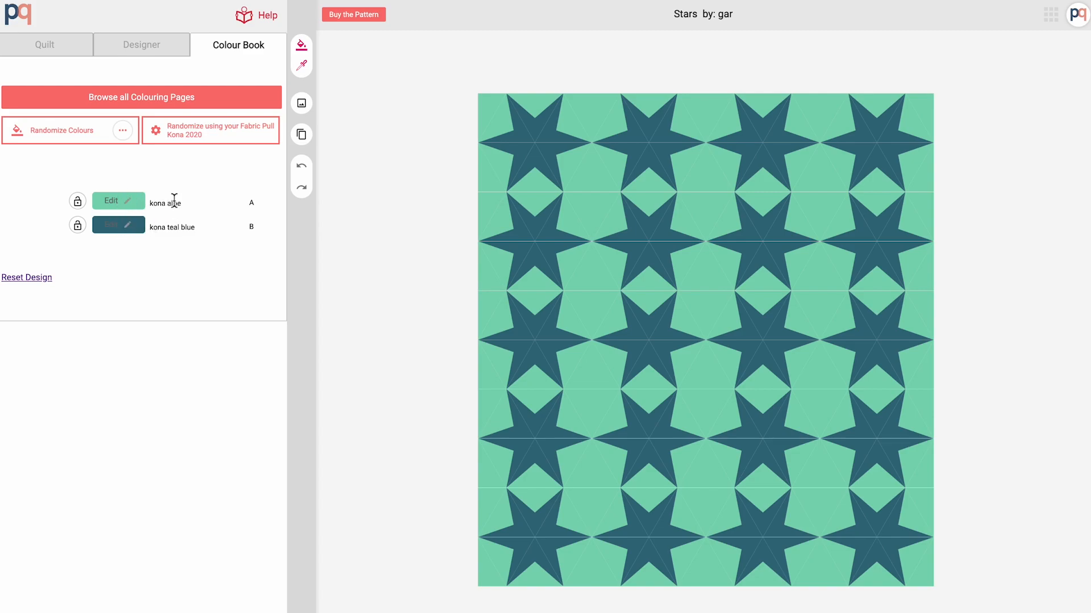
Recolour tag A of the Stars colouring page as Kona Cheddar.
click(127, 201)
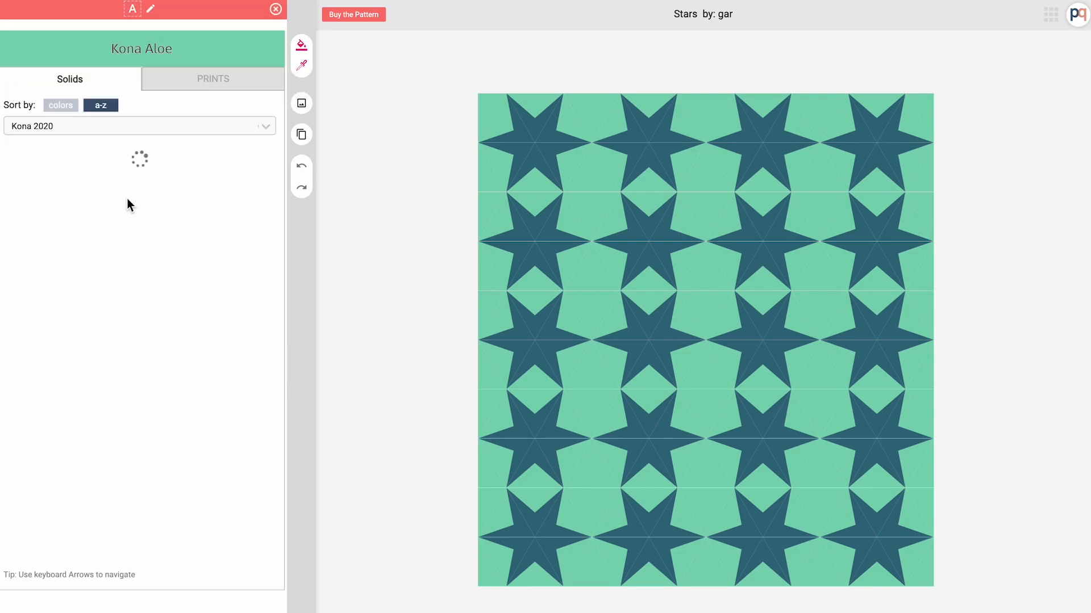
click(129, 189)
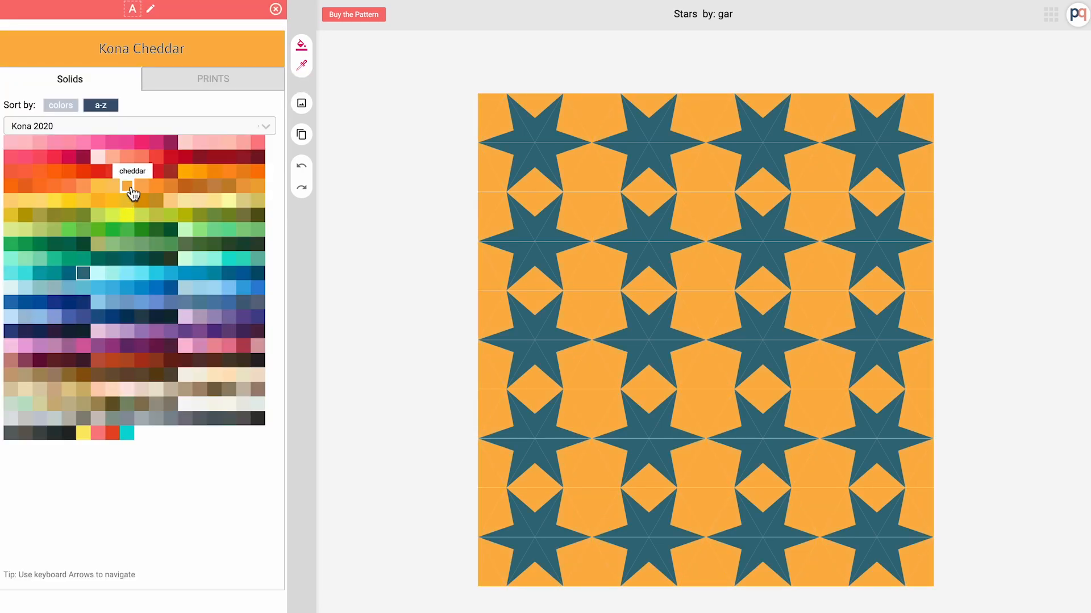
click(130, 188)
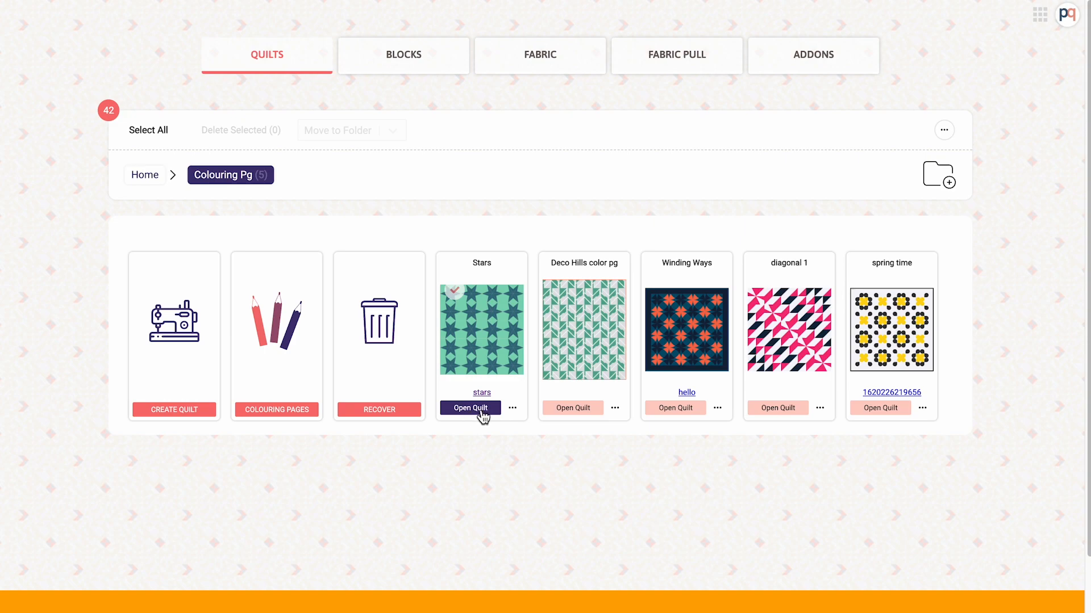
Open the Stars quilt from the Colouring Pg folder and start the Ombre Maker for its colour tags.
click(481, 409)
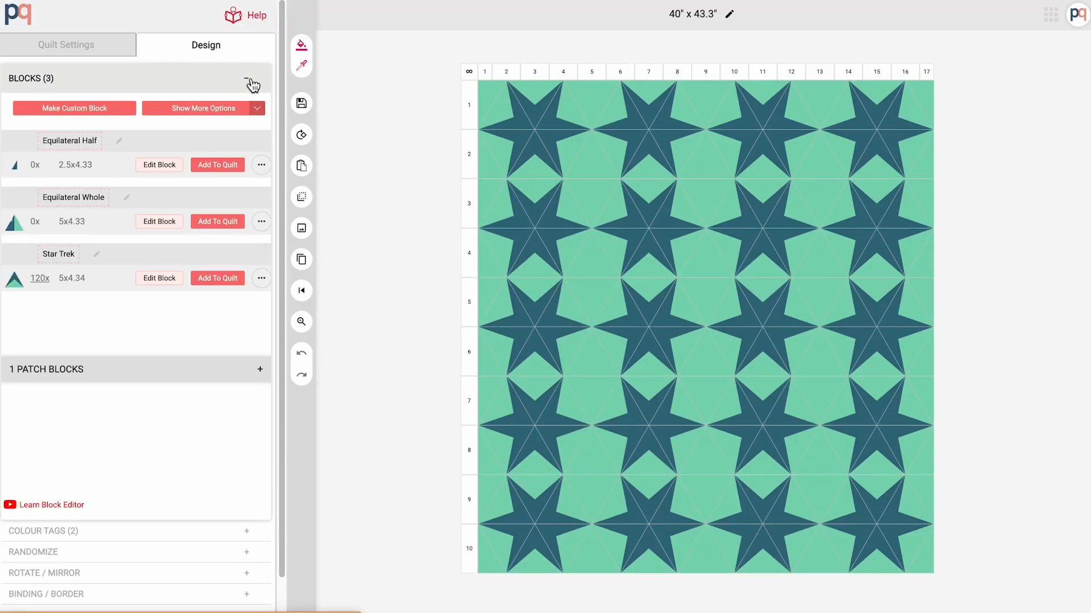
click(209, 80)
click(176, 112)
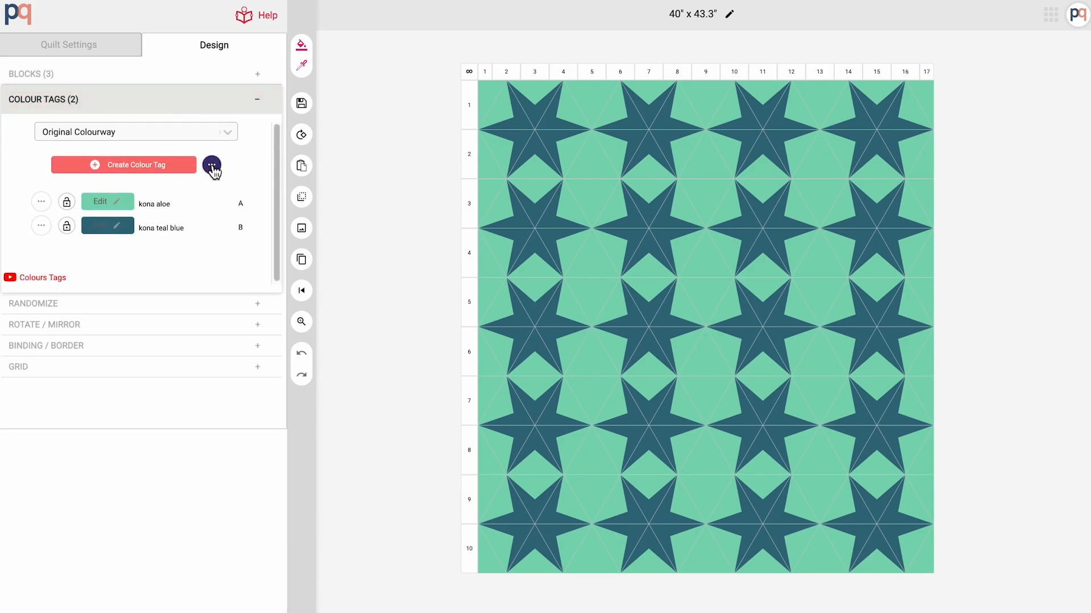
click(212, 165)
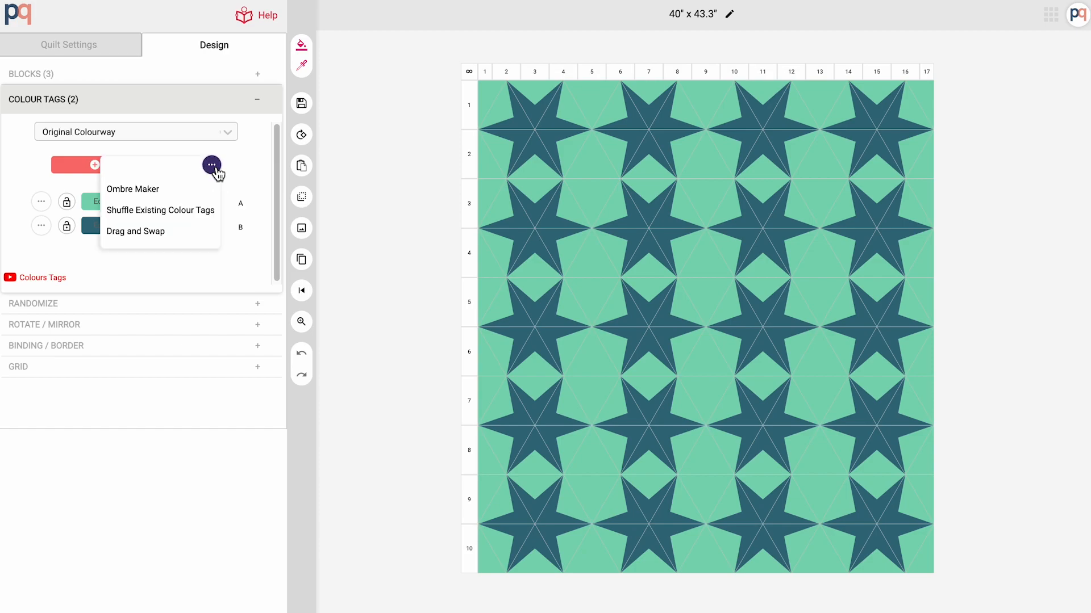
click(152, 191)
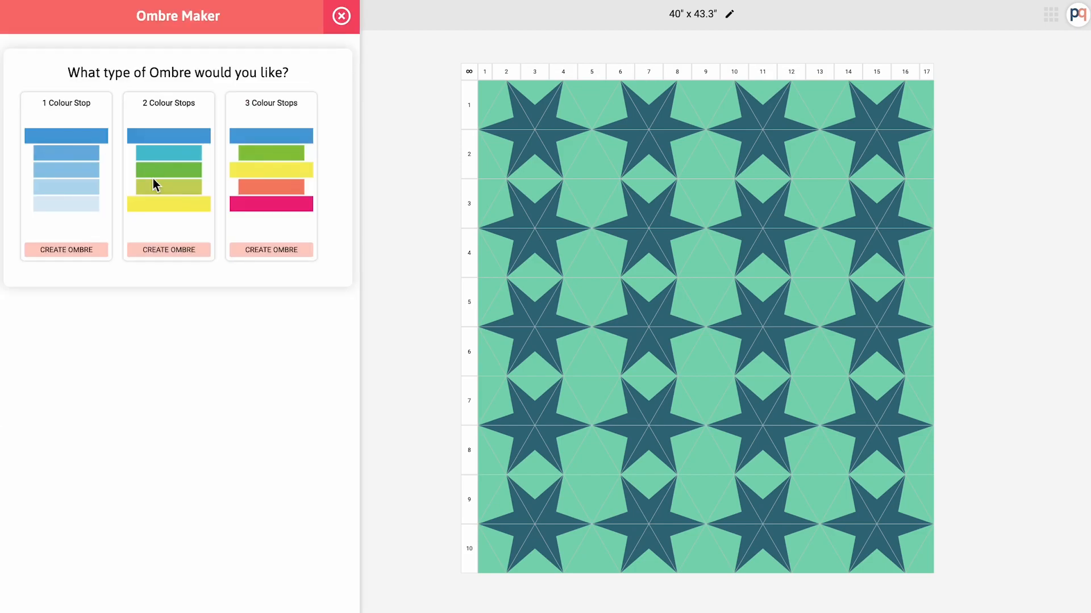
Build a one-stop ombre with tag A as the stop and B as the step, and briefly preview it on the quilt.
click(57, 252)
drag(73, 151, 167, 177)
drag(73, 177, 213, 207)
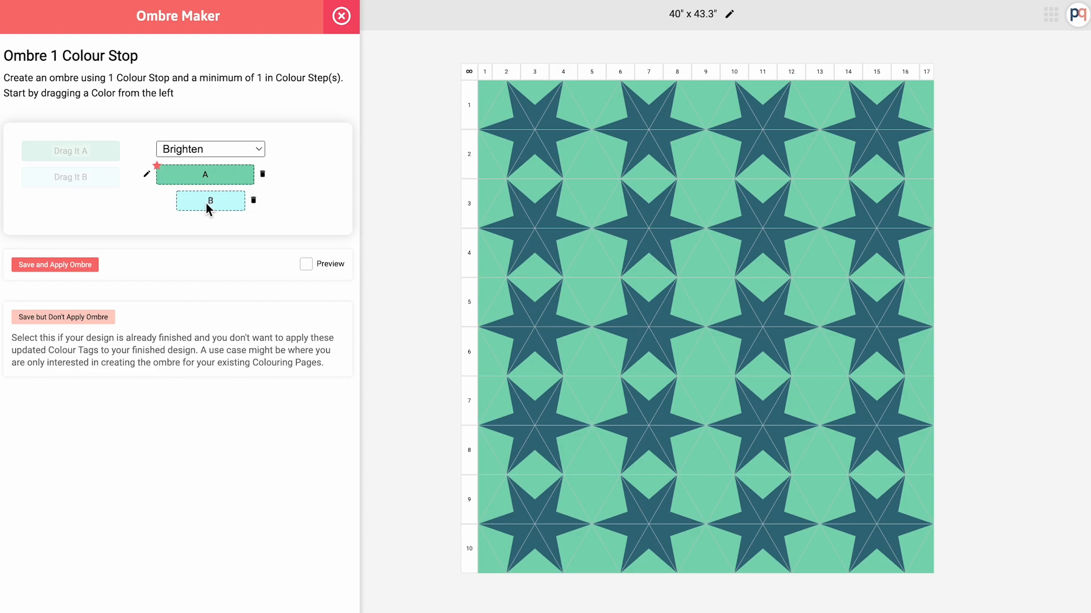
click(307, 265)
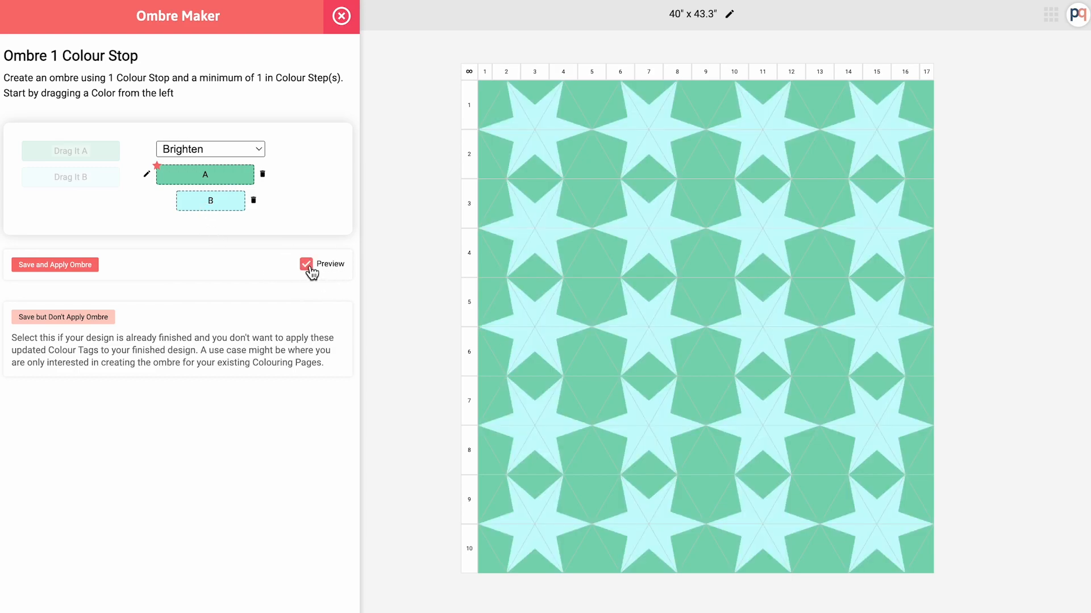
click(307, 265)
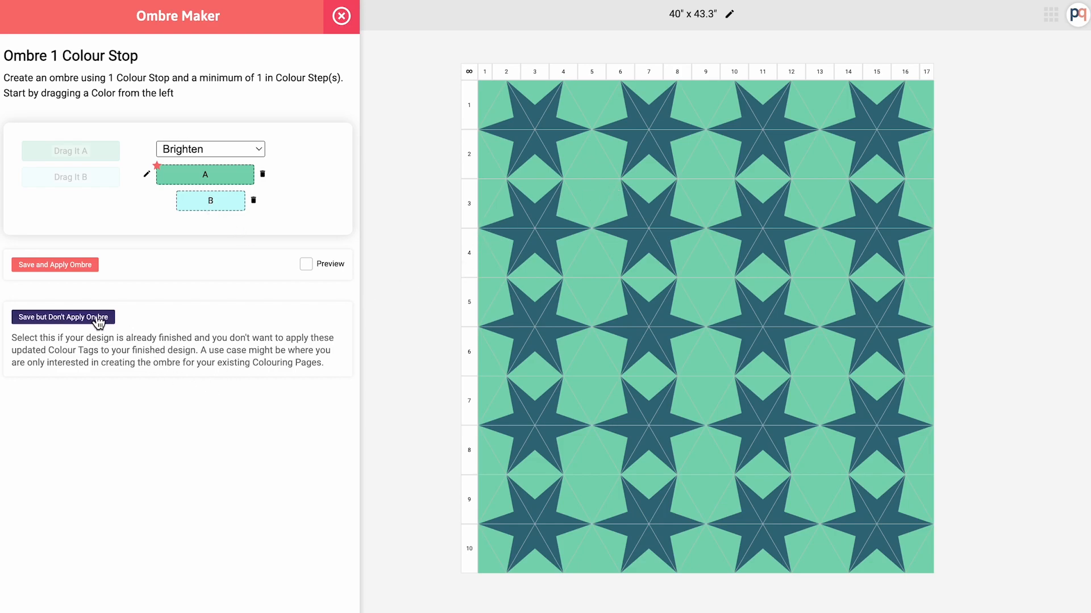
Save the ombre without applying it, leave the Ombre Maker and save the Stars quilt.
click(62, 318)
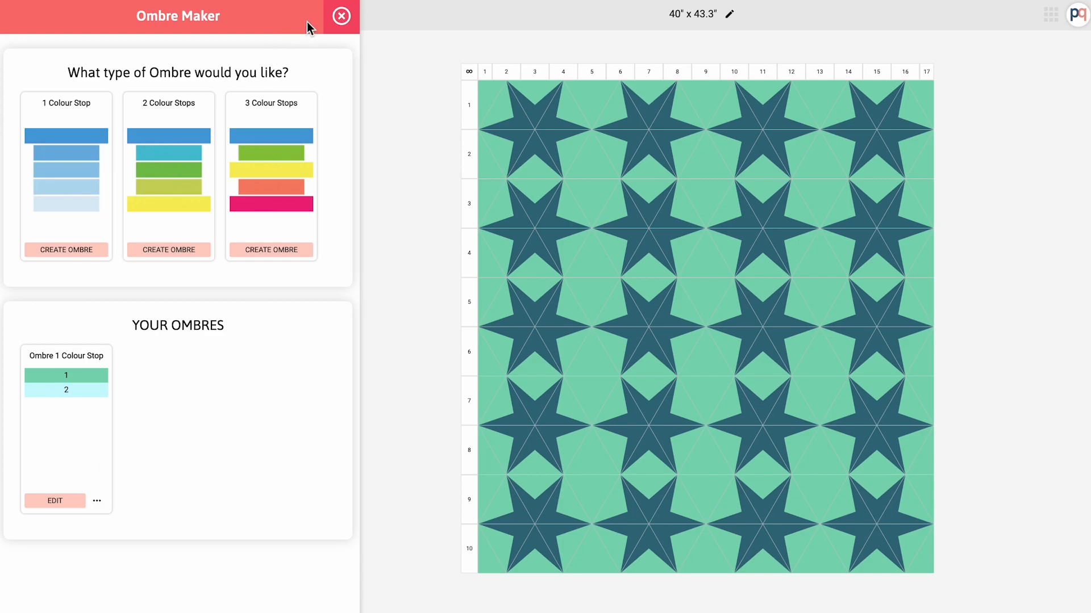
click(341, 15)
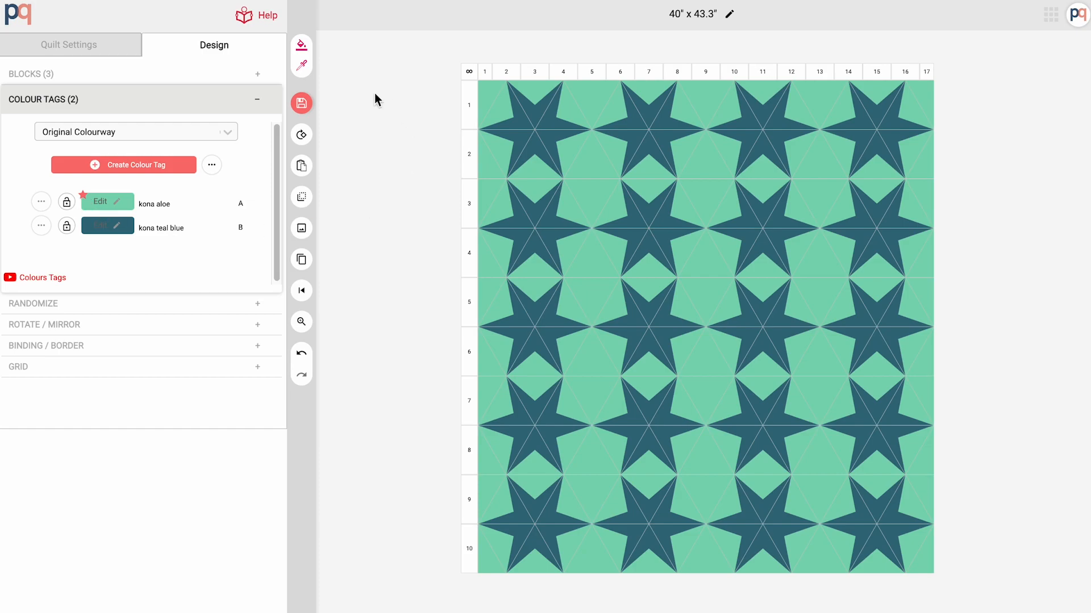
click(330, 109)
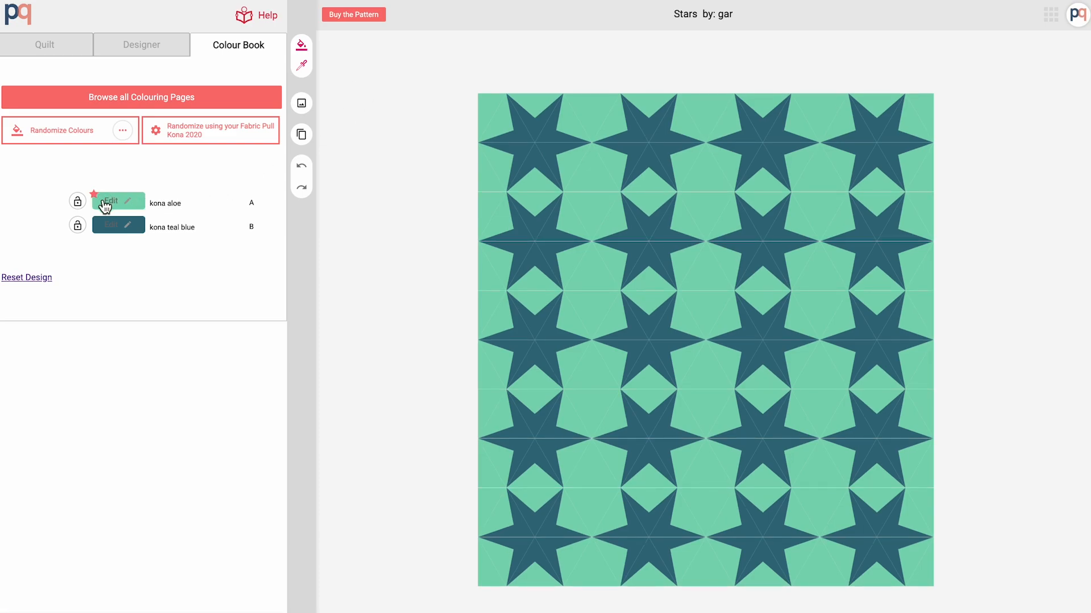
Randomize the colours of the Stars colouring page several times.
click(303, 47)
click(303, 46)
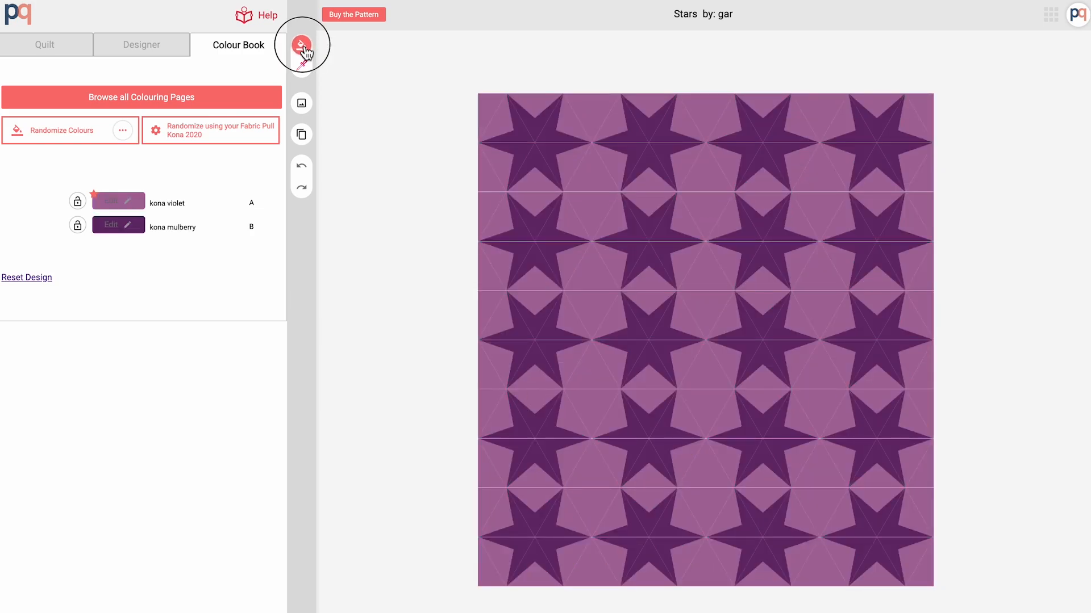
click(304, 50)
click(304, 50)
click(304, 50)
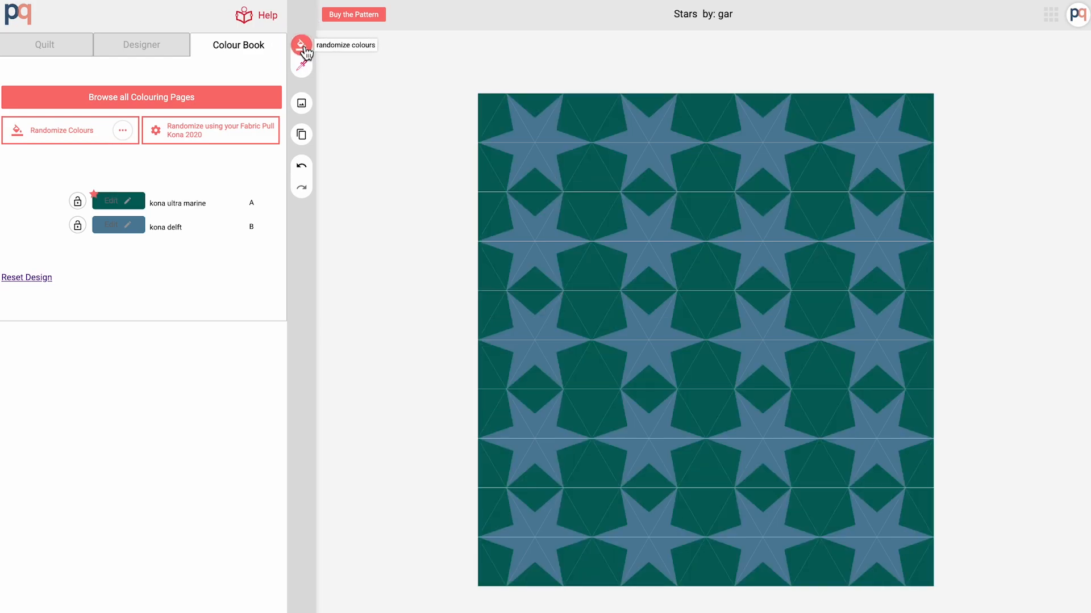
On the Stars colouring page, recolour ombre stop A as Kona Pacific and override step B with Kona Sunny.
click(128, 205)
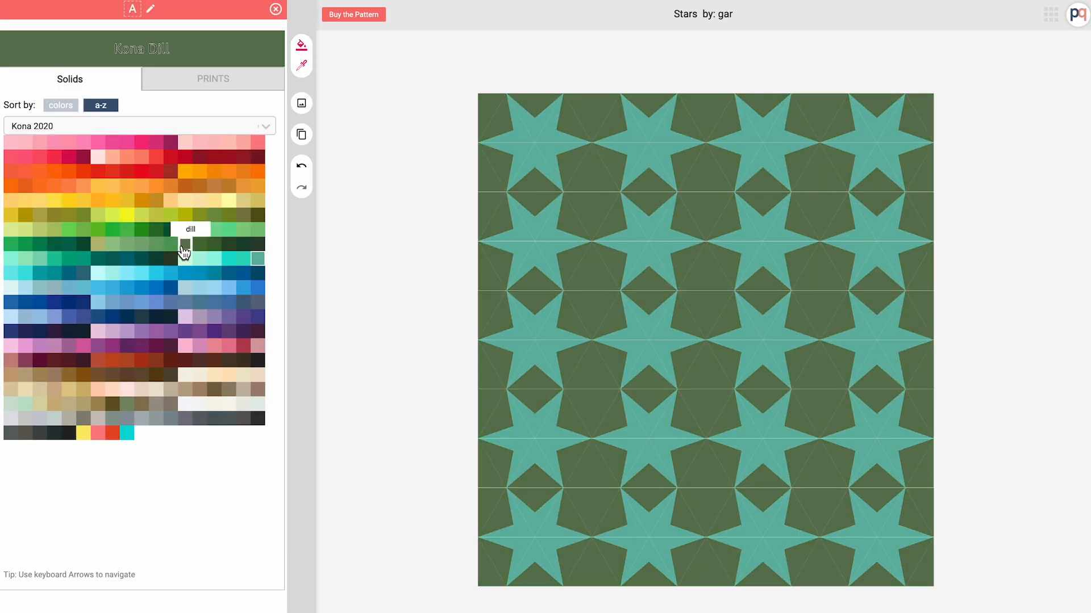
click(169, 292)
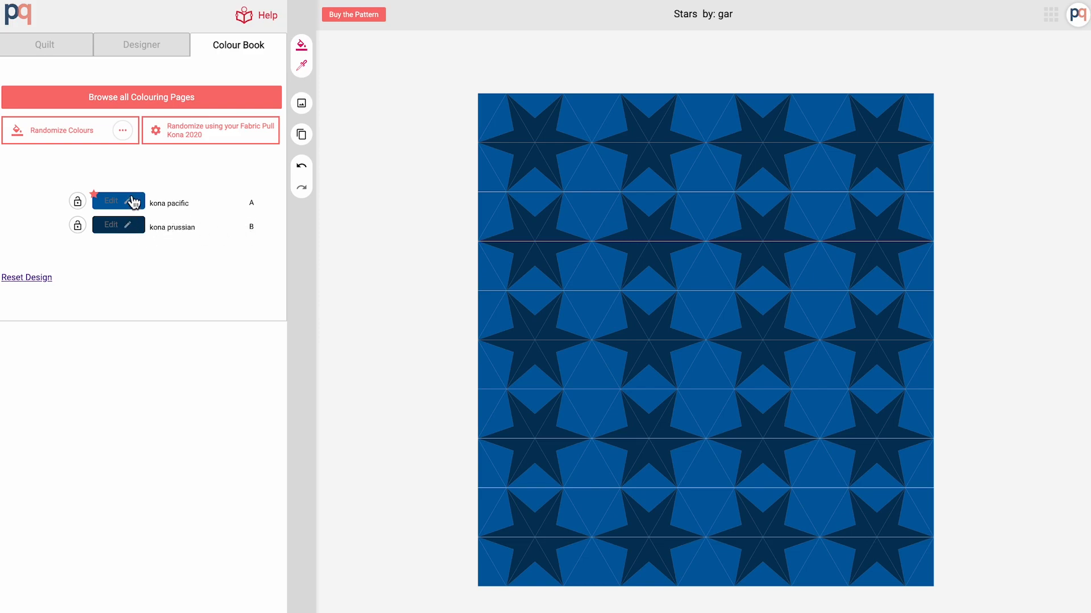
click(130, 232)
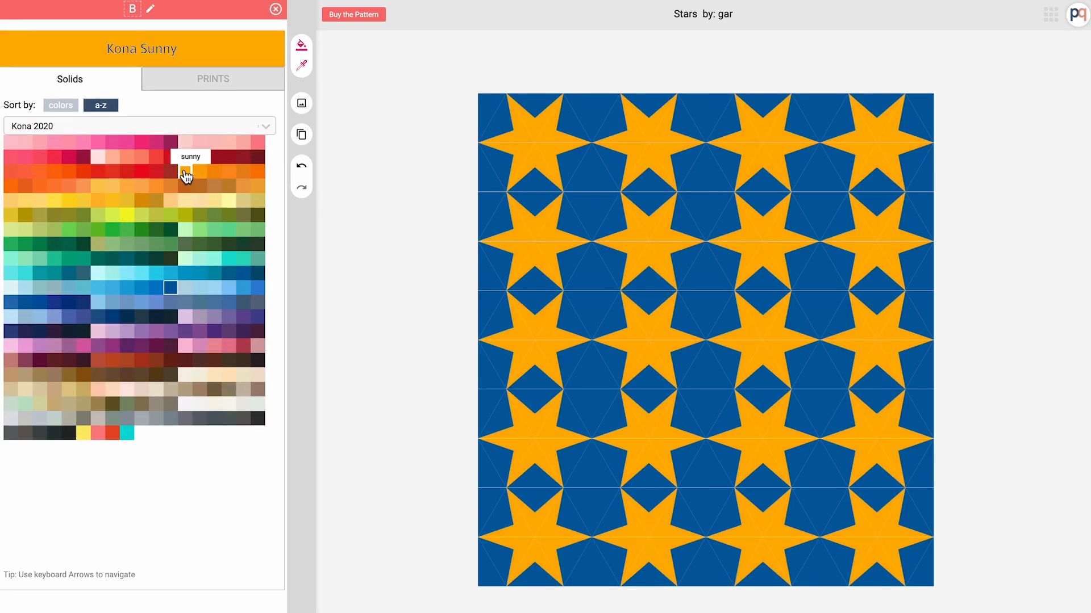
click(184, 171)
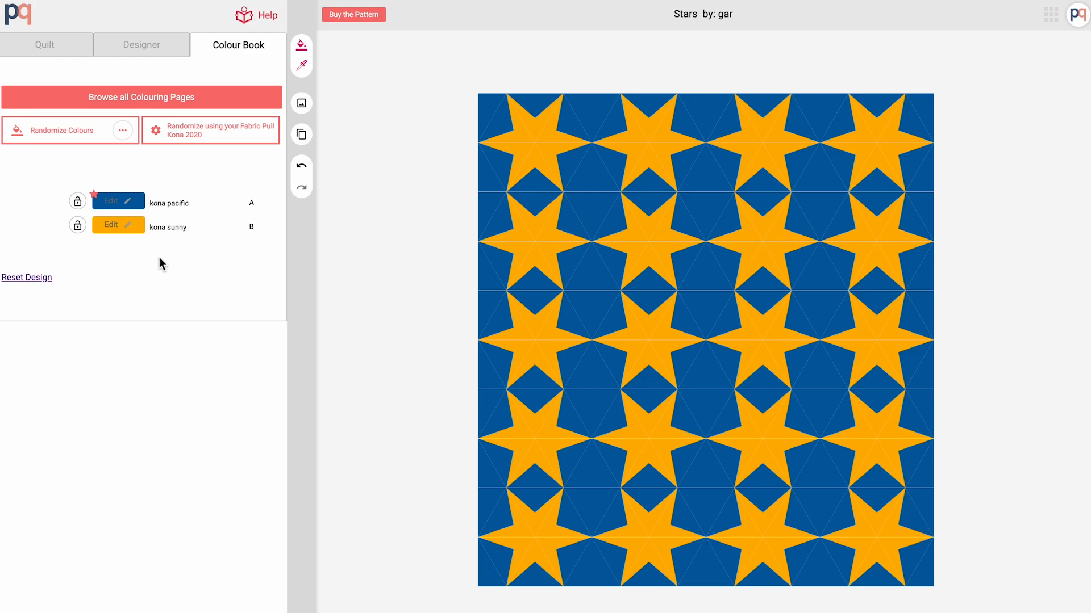